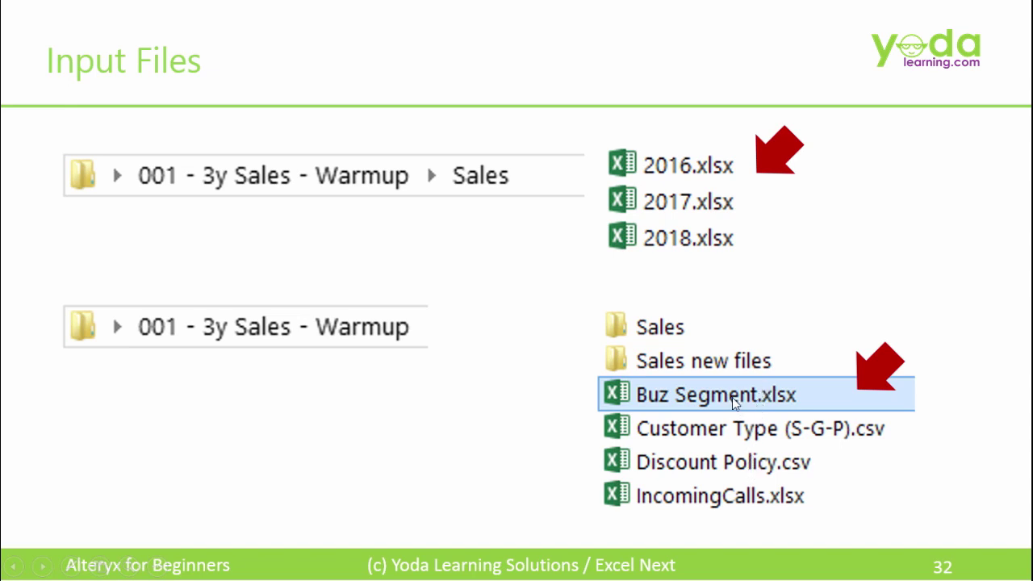
Step: Step through the slideshow, back to slide 32, and finish on the Output File slide 33
{"action": "left_click", "coordinate": [732, 481]}
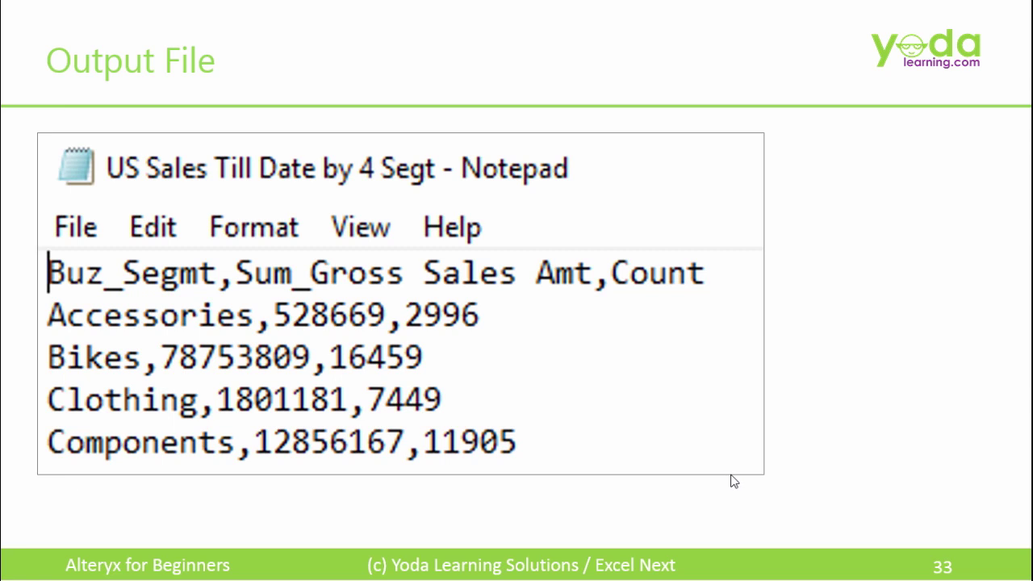
{"action": "key", "text": "Left"}
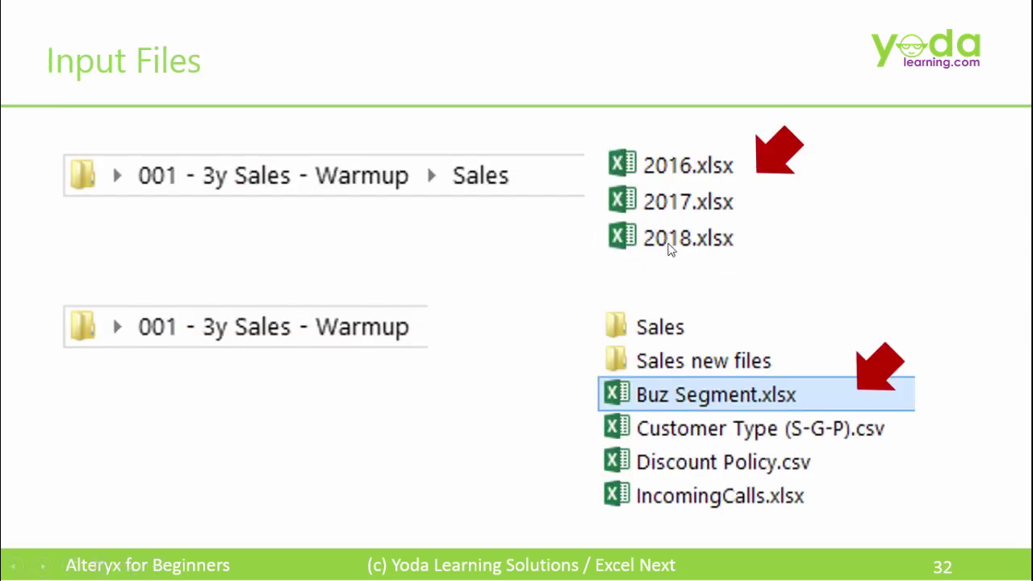
{"action": "key", "text": "Right"}
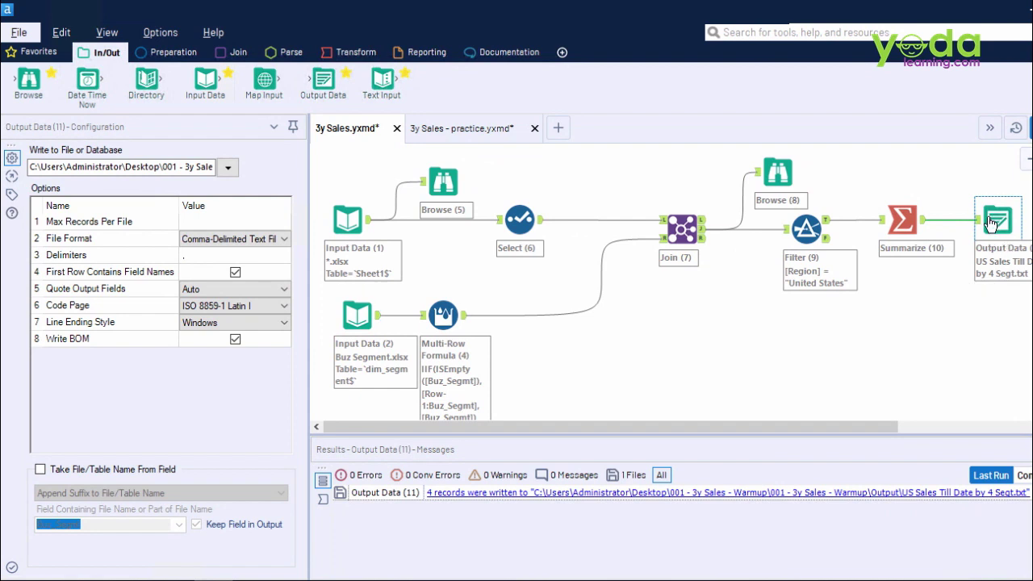
Step: In the 3y Sales - practice.yxmd workflow, search 'in' and place an Input Data tool on the canvas
{"action": "left_click", "coordinate": [438, 134]}
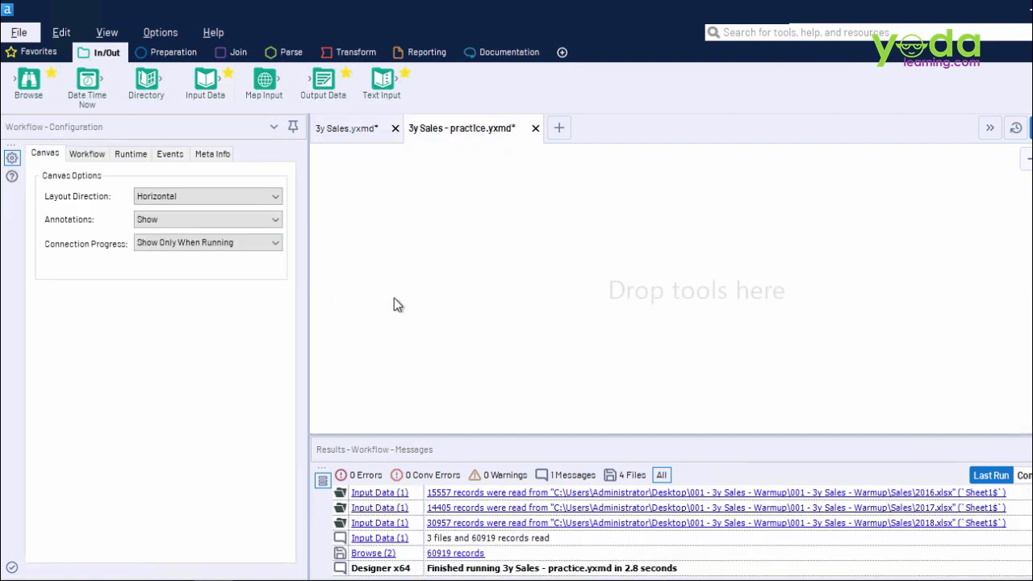
{"action": "key", "text": "ctrl+n"}
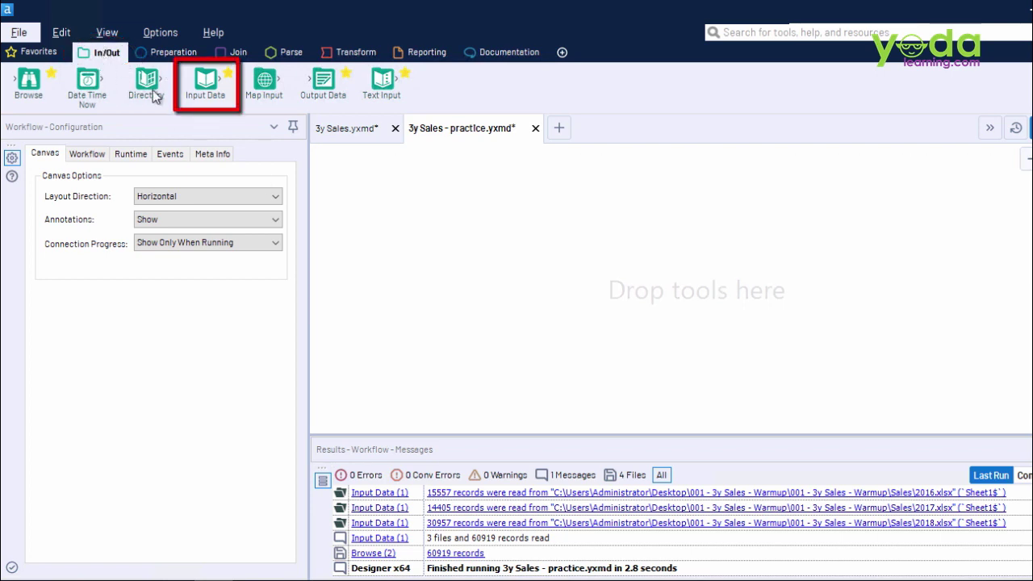
{"action": "left_click_drag", "start_coordinate": [206, 79], "coordinate": [815, 32]}
{"action": "left_click", "coordinate": [815, 32]}
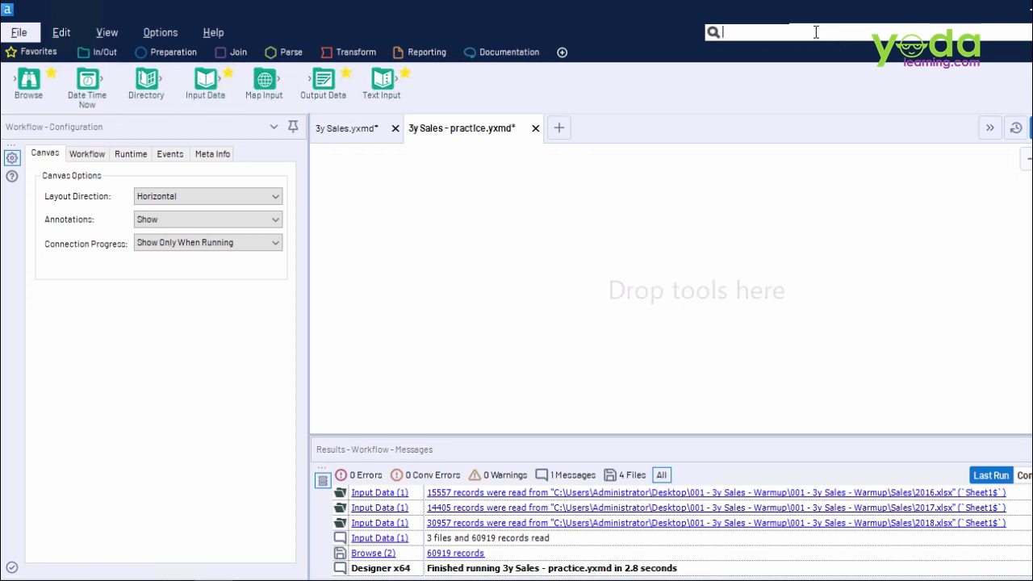
{"action": "type", "text": "in"}
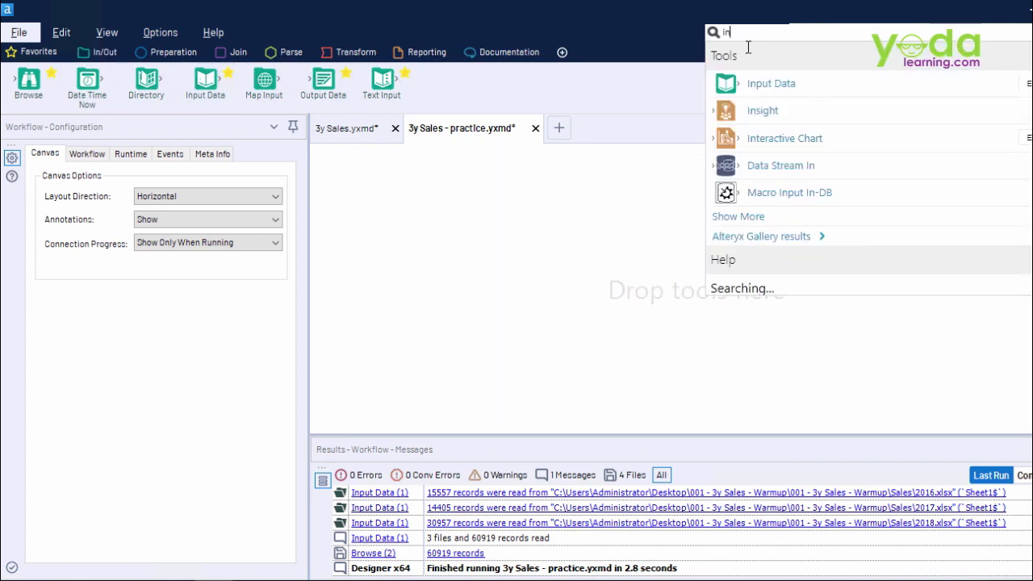
{"action": "left_click_drag", "start_coordinate": [751, 89], "coordinate": [369, 220]}
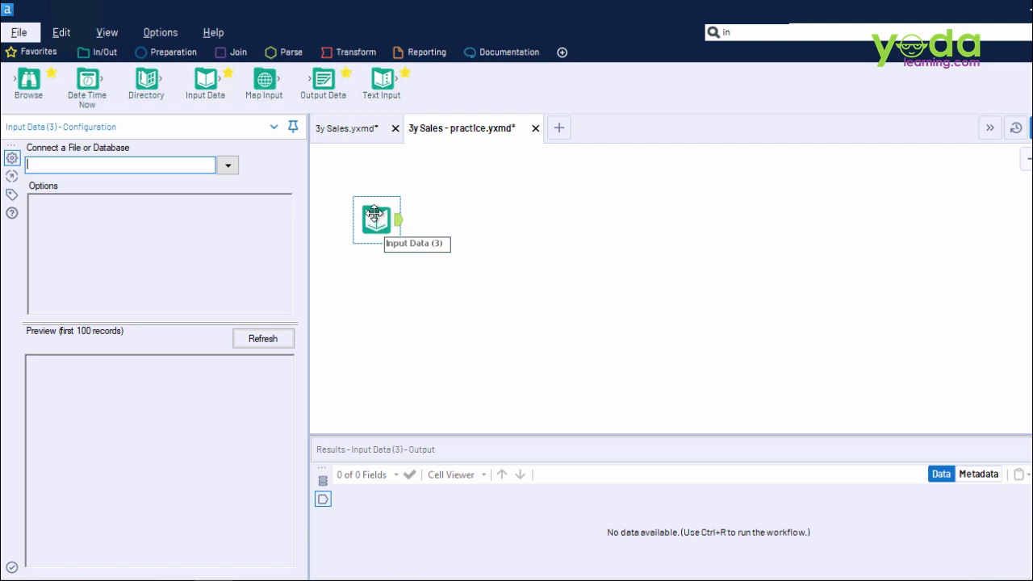
Step: Connect the Input Data tool to Sheet1 of Sales\2016.xlsx
{"action": "left_click", "coordinate": [233, 171]}
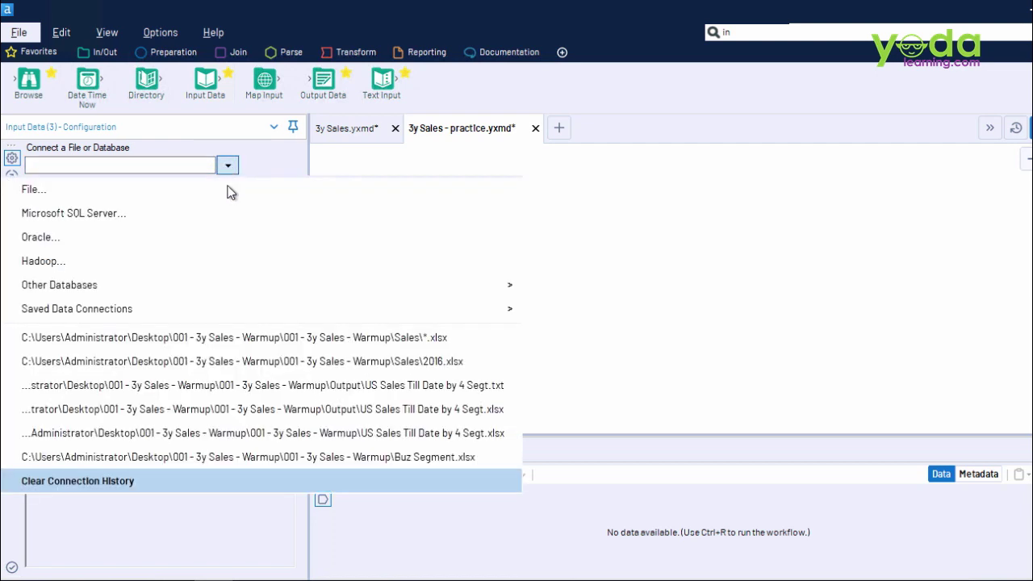
{"action": "left_click", "coordinate": [229, 190]}
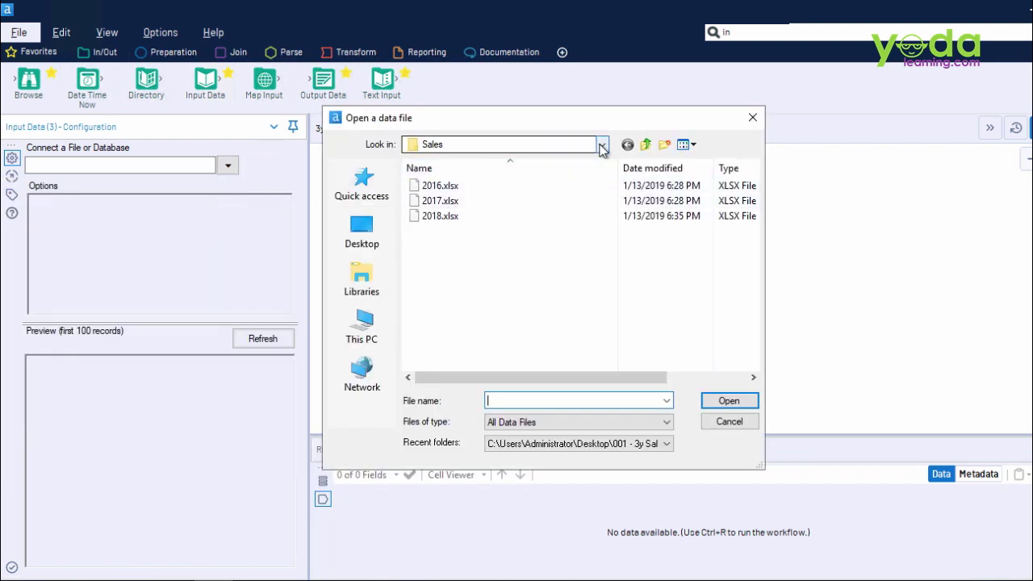
{"action": "left_click", "coordinate": [427, 144]}
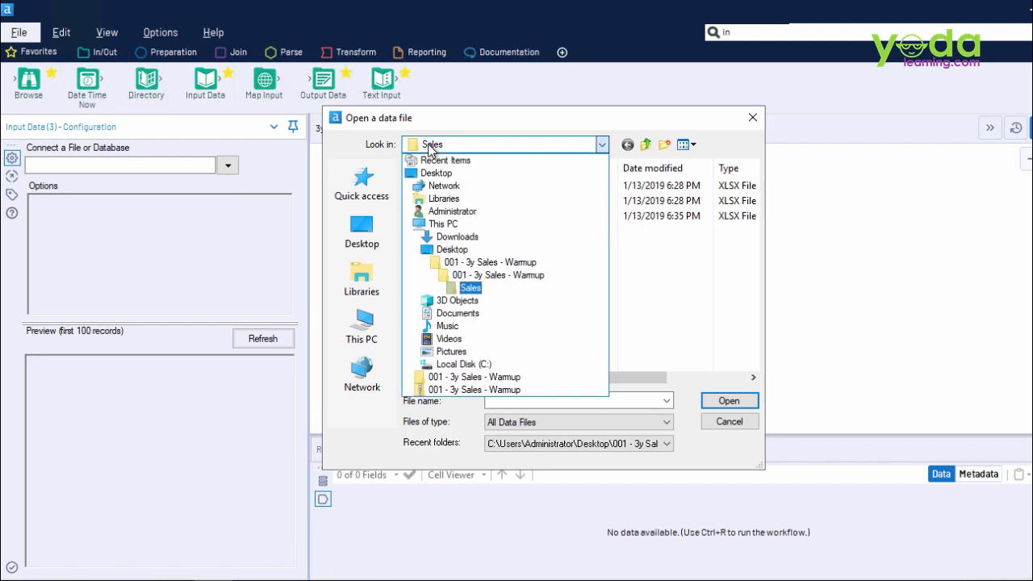
{"action": "left_click", "coordinate": [428, 145]}
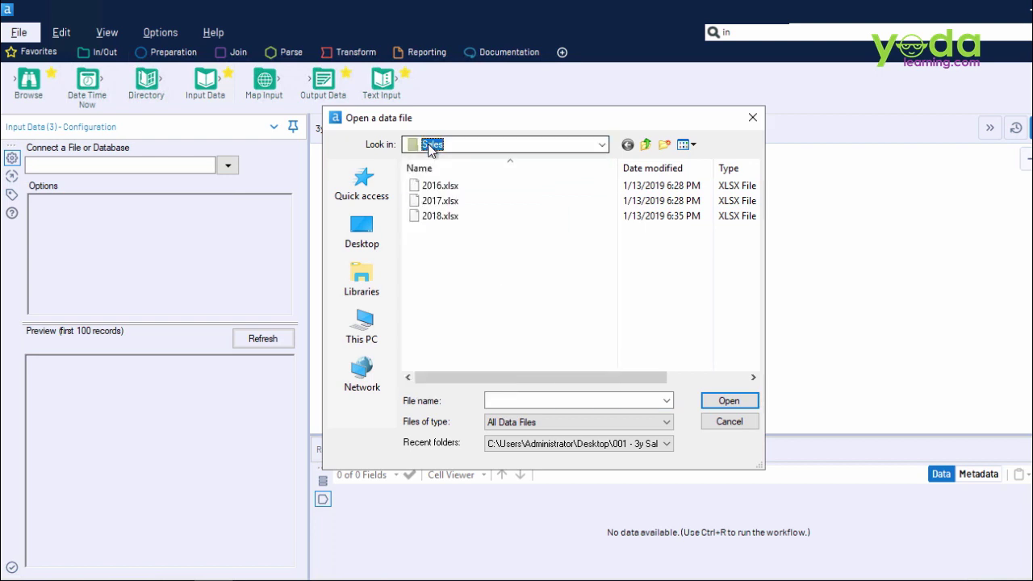
{"action": "left_click", "coordinate": [434, 187]}
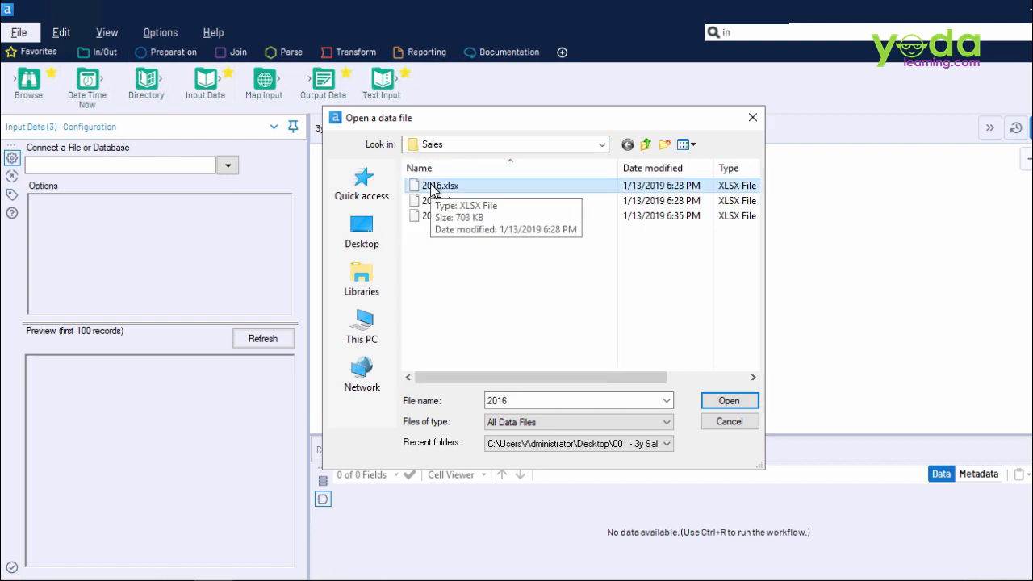
{"action": "left_click", "coordinate": [715, 403]}
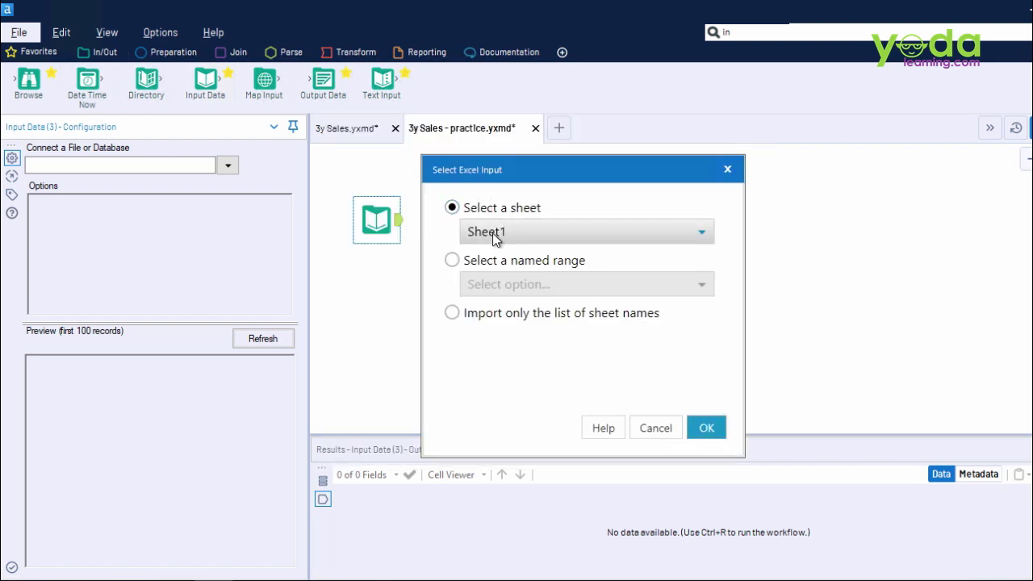
{"action": "left_click", "coordinate": [706, 428]}
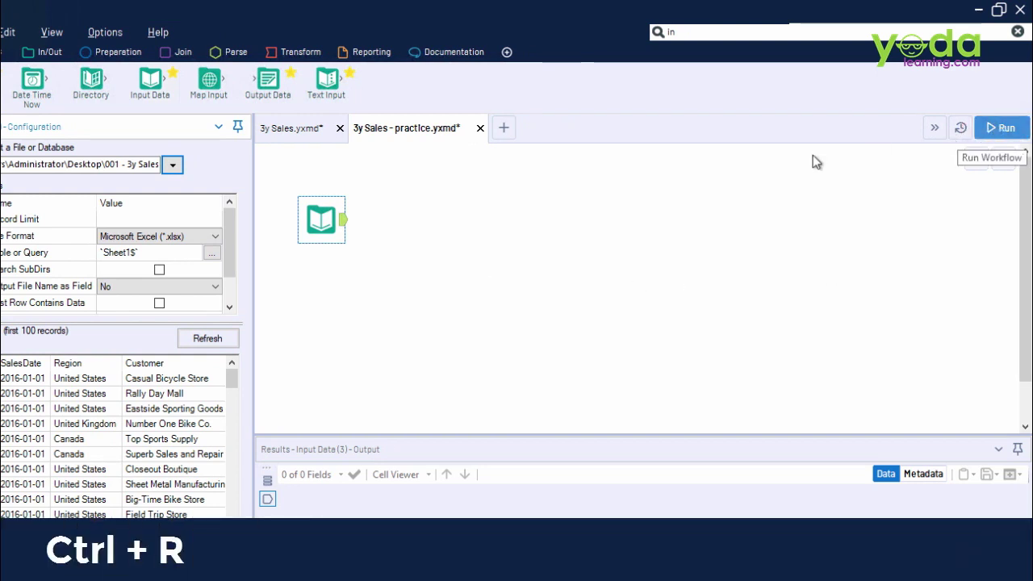
Step: Run the workflow and review the input's 15,557 records and run messages in Results
{"action": "key", "text": "ctrl+r"}
{"action": "left_click", "coordinate": [376, 239]}
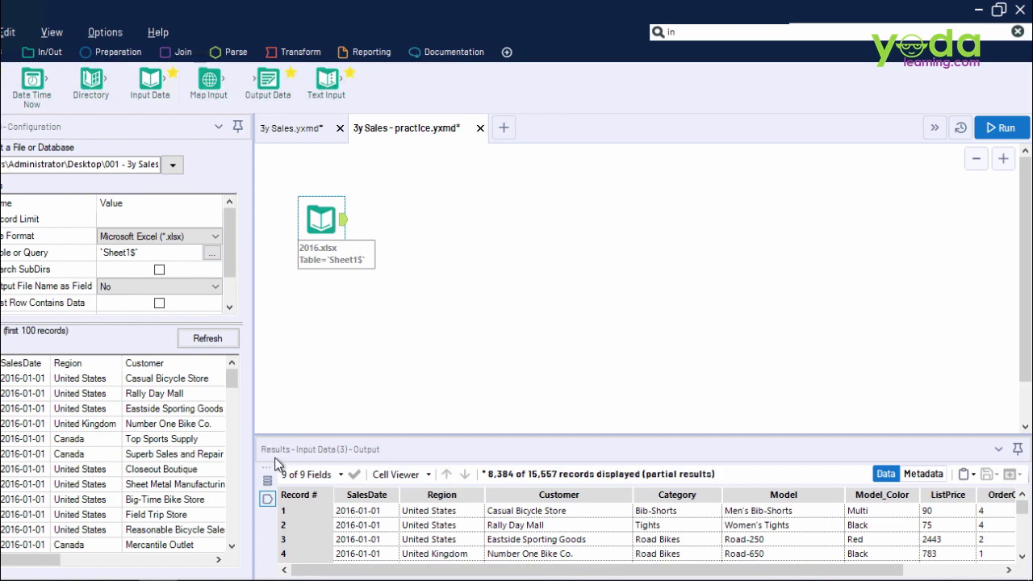
{"action": "left_click", "coordinate": [268, 481]}
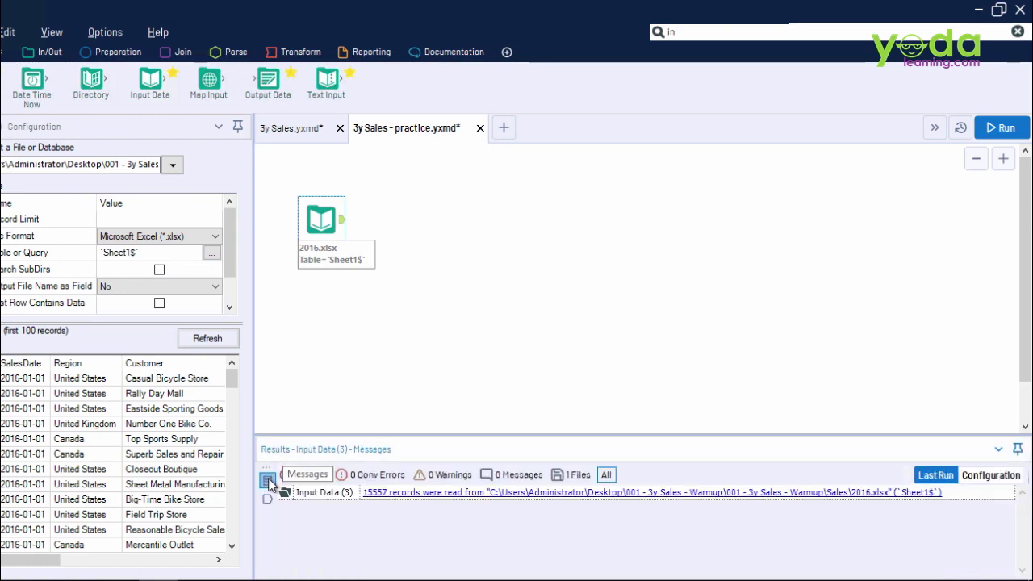
{"action": "left_click", "coordinate": [268, 499]}
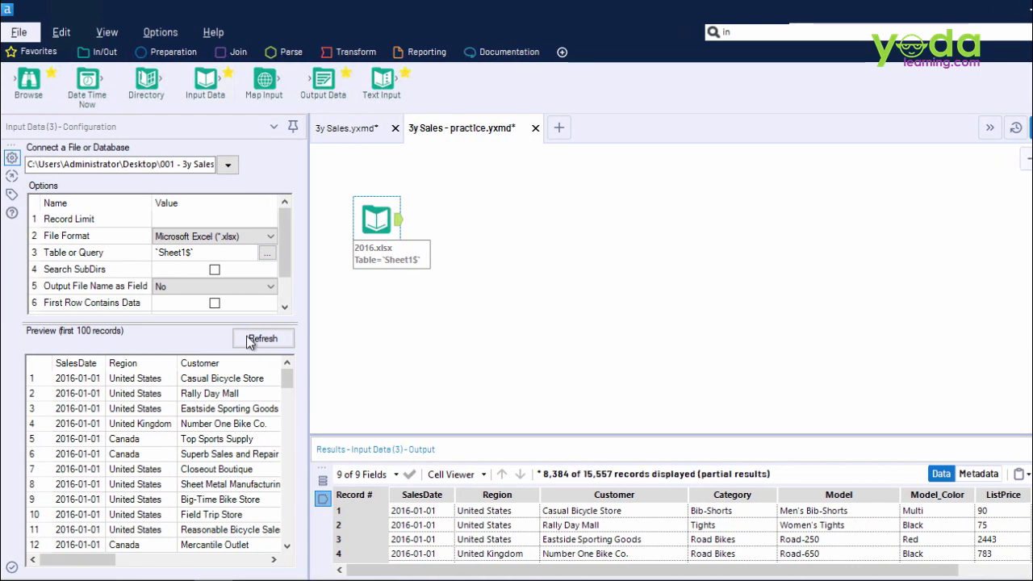
Step: Change the input path from 2016.xlsx to the *.xlsx wildcard and run, loading 60,919 records
{"action": "left_click", "coordinate": [172, 166]}
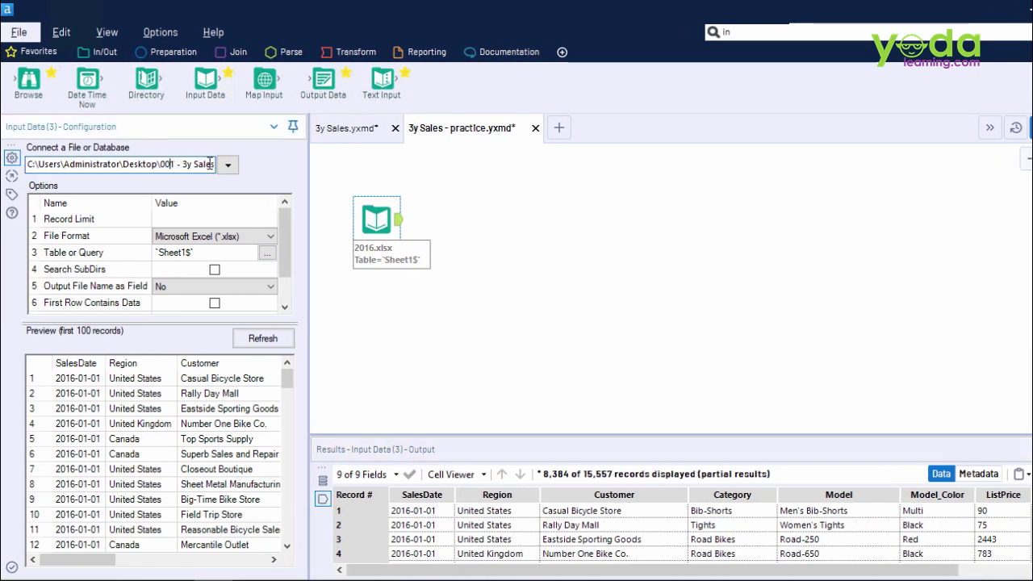
{"action": "left_click_drag", "start_coordinate": [172, 166], "coordinate": [244, 164]}
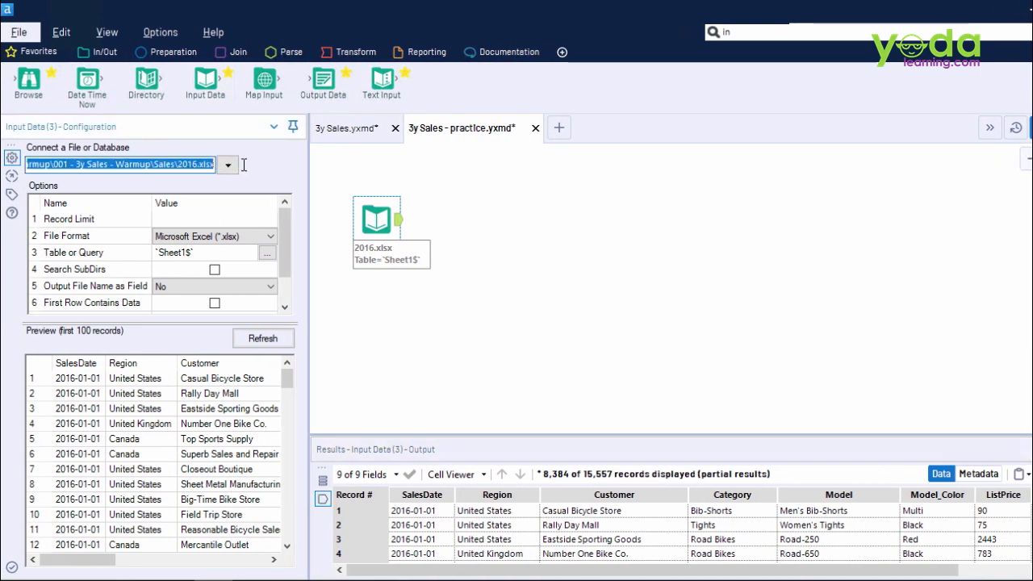
{"action": "left_click", "coordinate": [197, 166]}
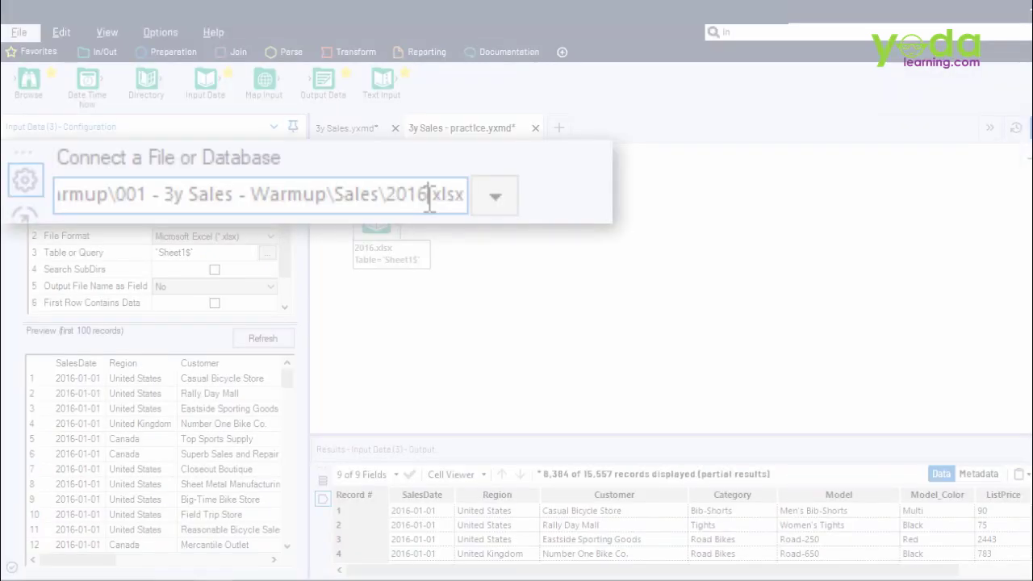
{"action": "key", "text": "BackSpace"}
{"action": "key", "text": "BackSpace"}
{"action": "key", "text": "BackSpace"}
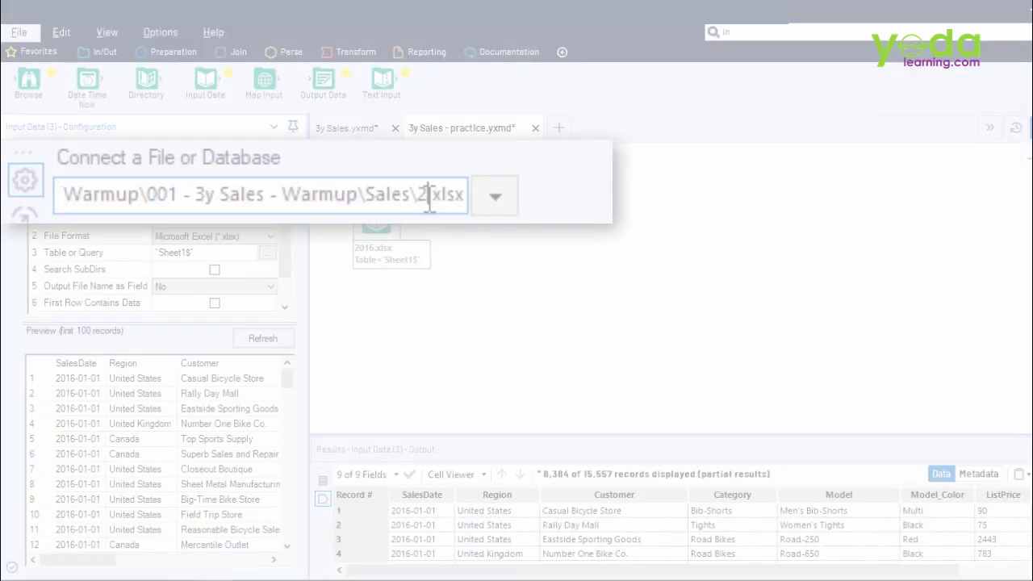
{"action": "key", "text": "BackSpace"}
{"action": "type", "text": "*"}
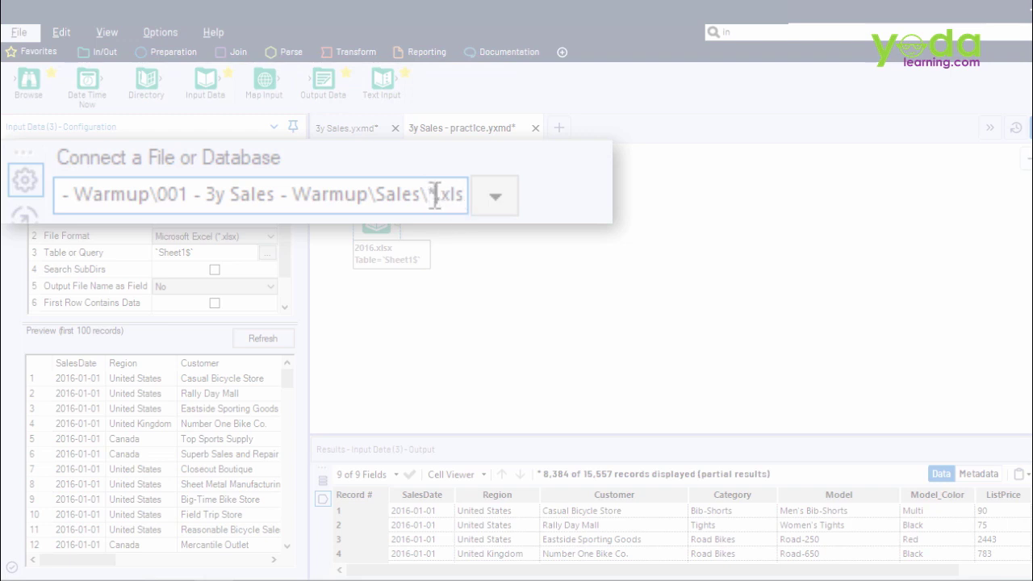
{"action": "double_click", "coordinate": [472, 195]}
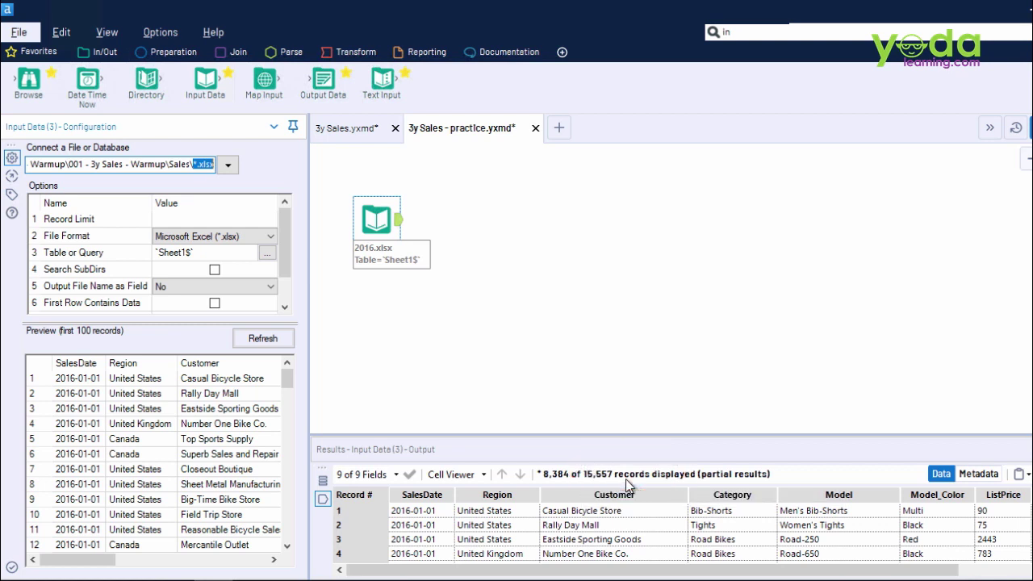
{"action": "key", "text": "ctrl+r"}
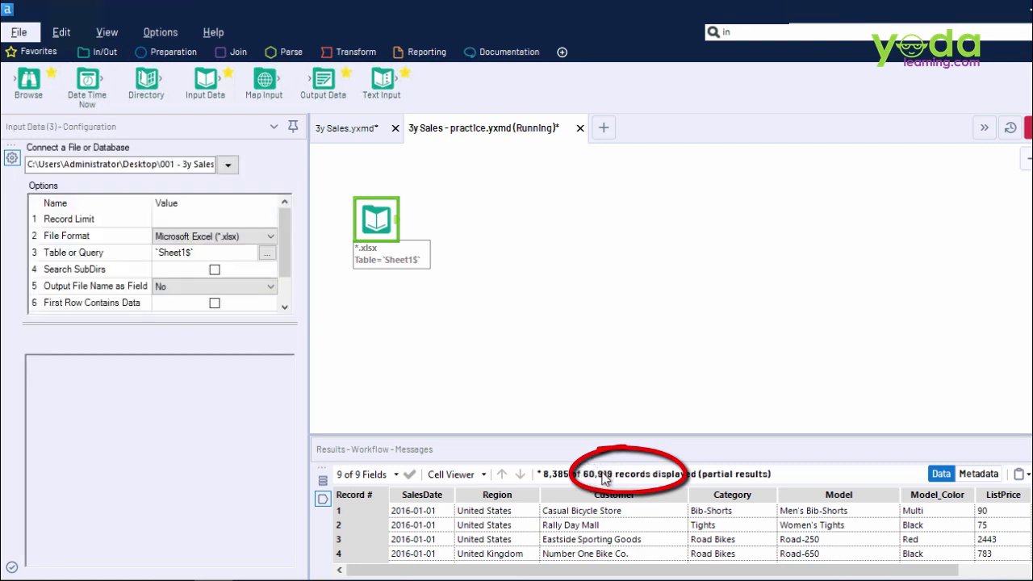
{"action": "mouse_move", "coordinate": [605, 477]}
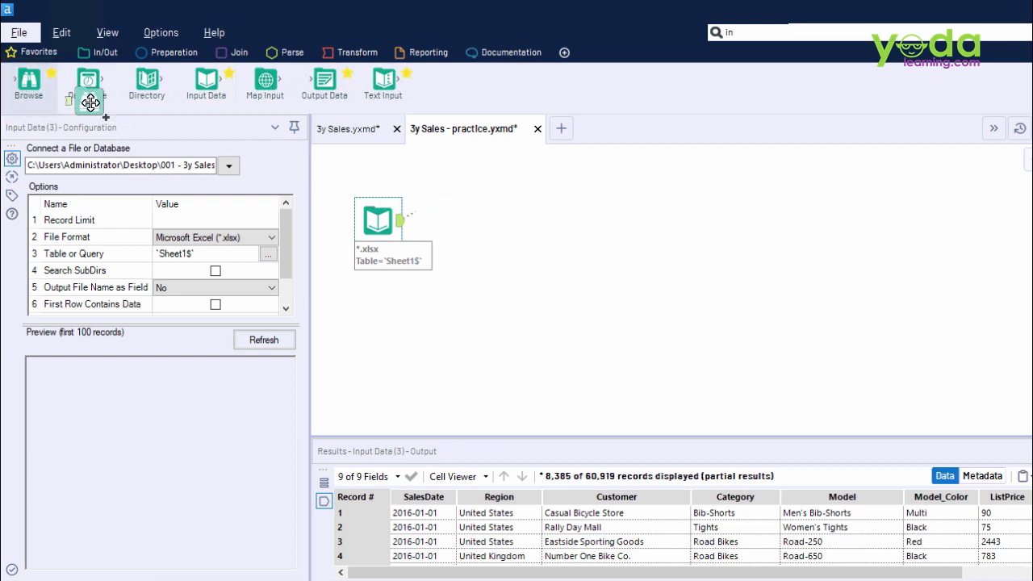
Step: Attach a Browse tool after the sales input and run to see all 60,919 records
{"action": "left_click_drag", "start_coordinate": [29, 81], "coordinate": [368, 219]}
{"action": "key", "text": "ctrl+shift+b"}
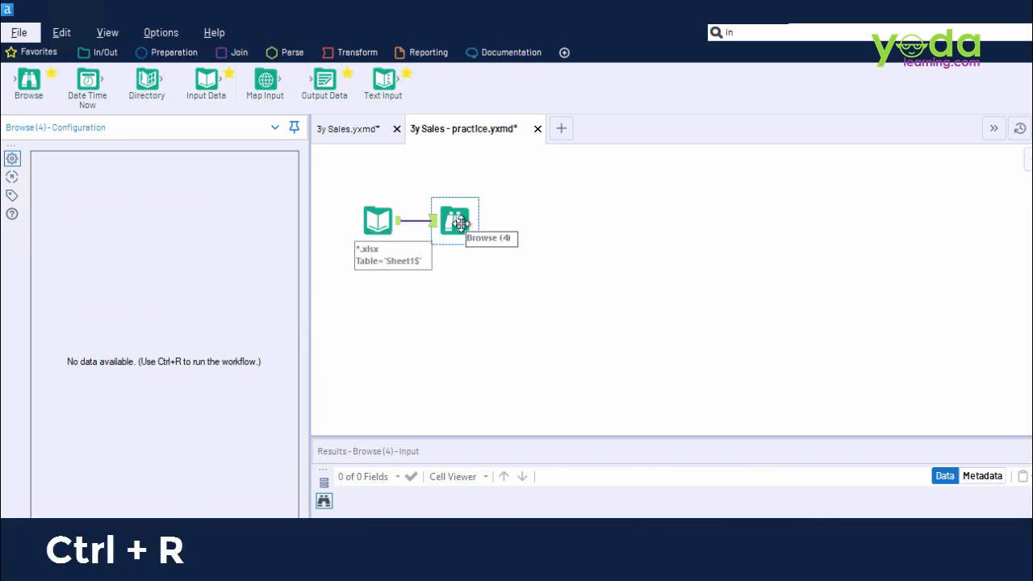
{"action": "key", "text": "ctrl+r"}
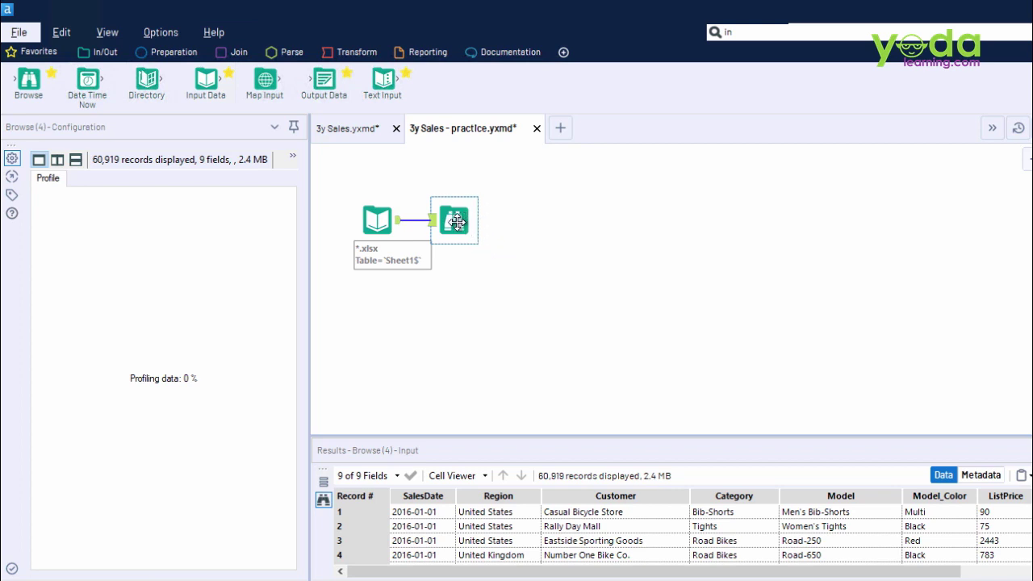
Step: Move the Browse tool up and add a second Input Data tool below the first
{"action": "left_click_drag", "start_coordinate": [457, 223], "coordinate": [467, 171]}
{"action": "left_click", "coordinate": [377, 216]}
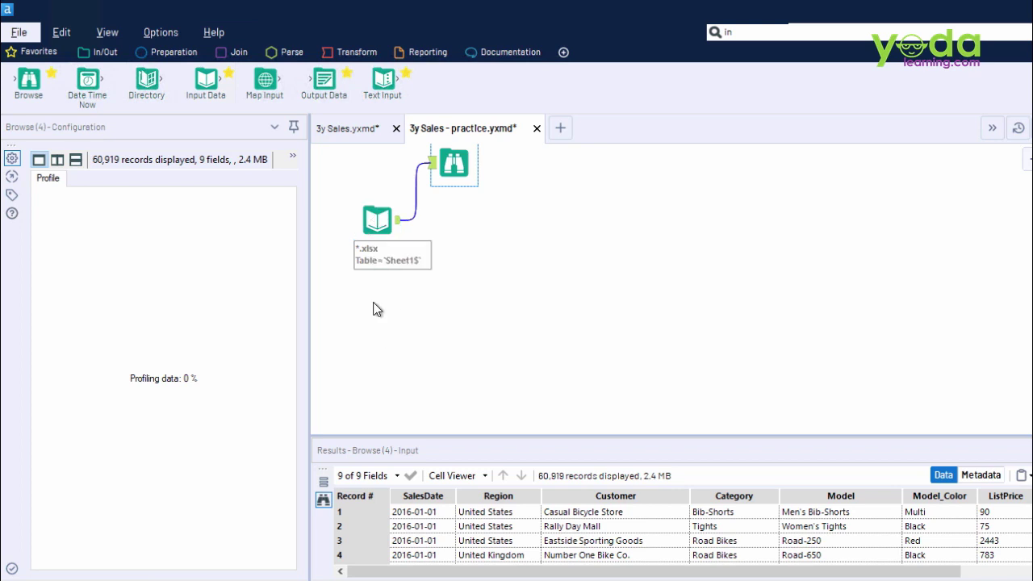
{"action": "left_click_drag", "start_coordinate": [230, 107], "coordinate": [377, 318]}
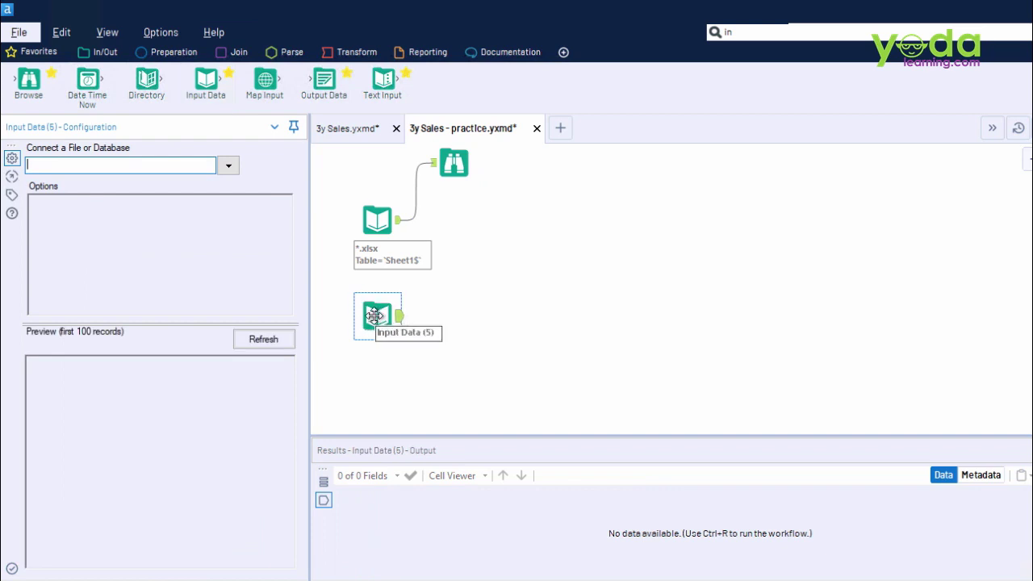
Step: Connect the second input to the dim_segment sheet of Warmup\Buz Segment.xlsx
{"action": "left_click", "coordinate": [228, 166]}
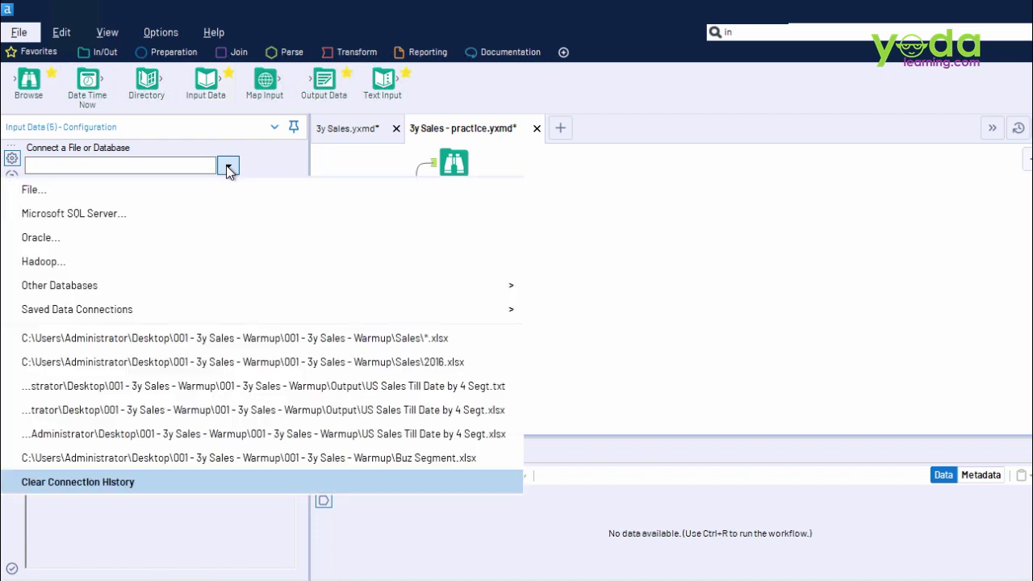
{"action": "left_click", "coordinate": [127, 191]}
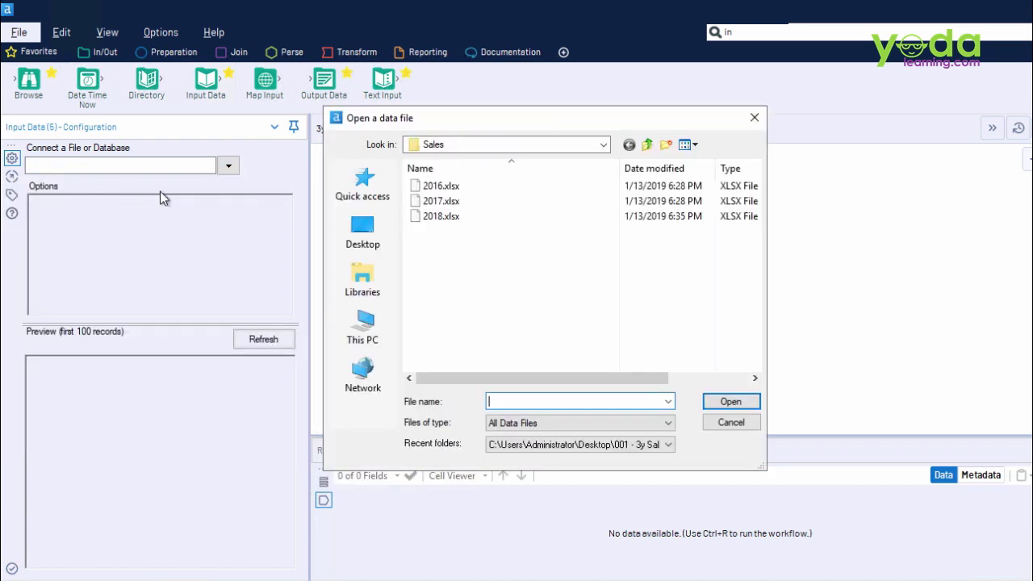
{"action": "left_click", "coordinate": [604, 145]}
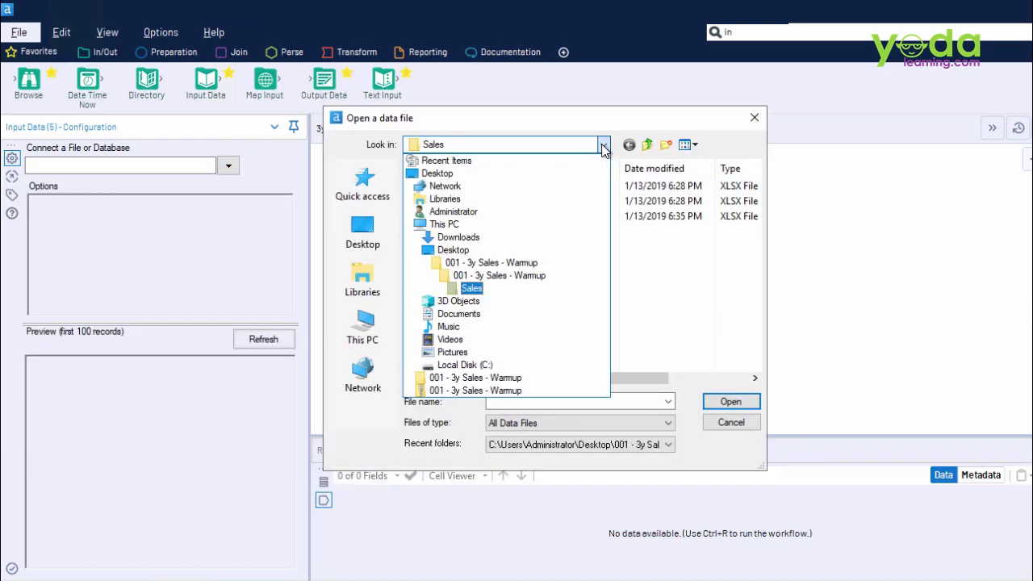
{"action": "left_click", "coordinate": [476, 276]}
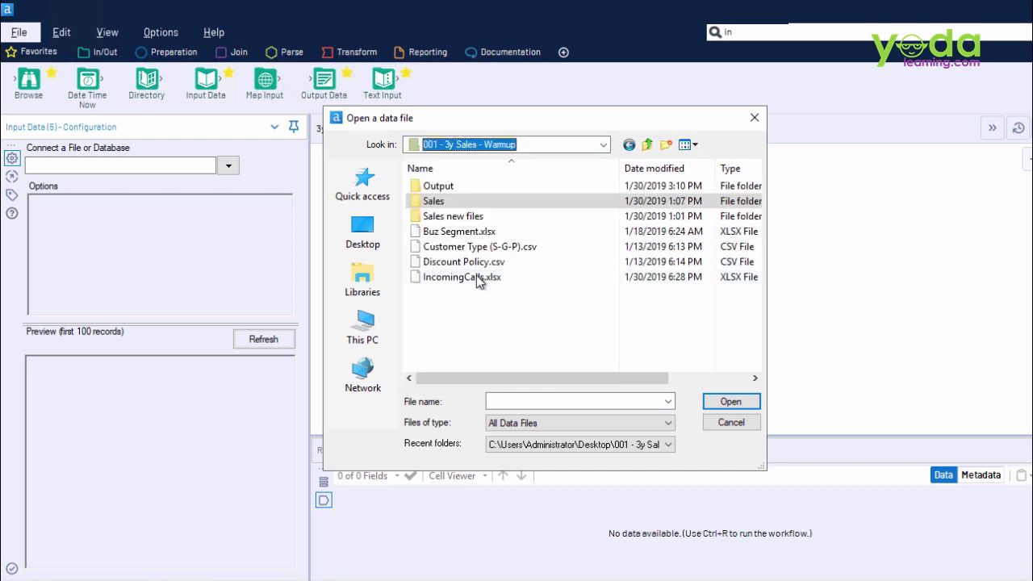
{"action": "left_click", "coordinate": [471, 234]}
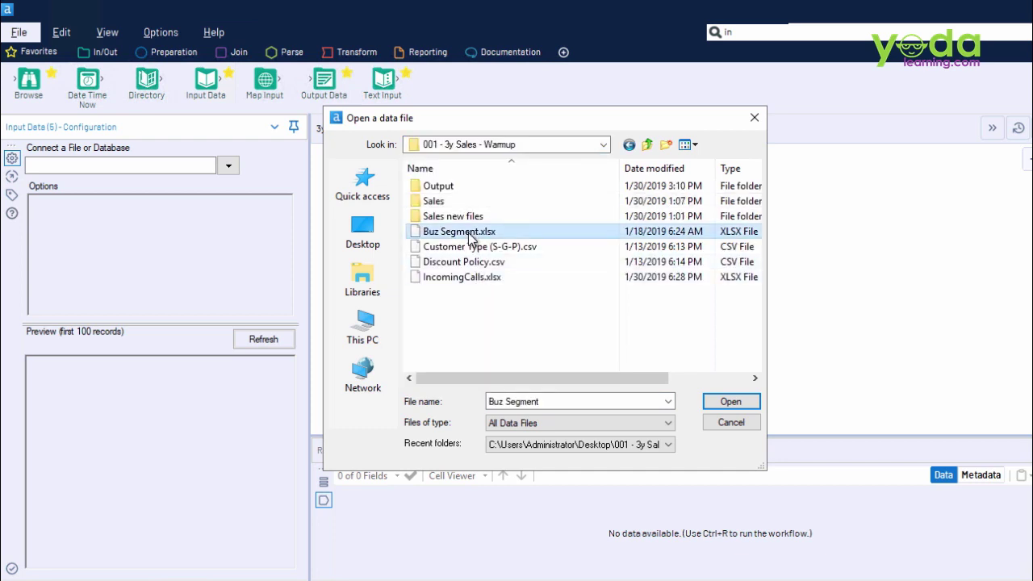
{"action": "left_click", "coordinate": [730, 401]}
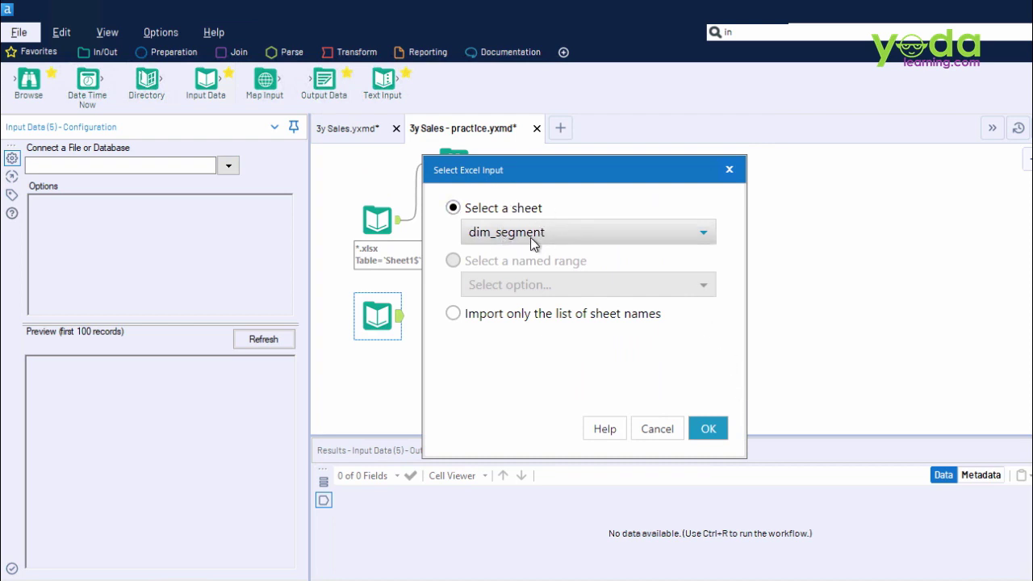
{"action": "left_click", "coordinate": [708, 430]}
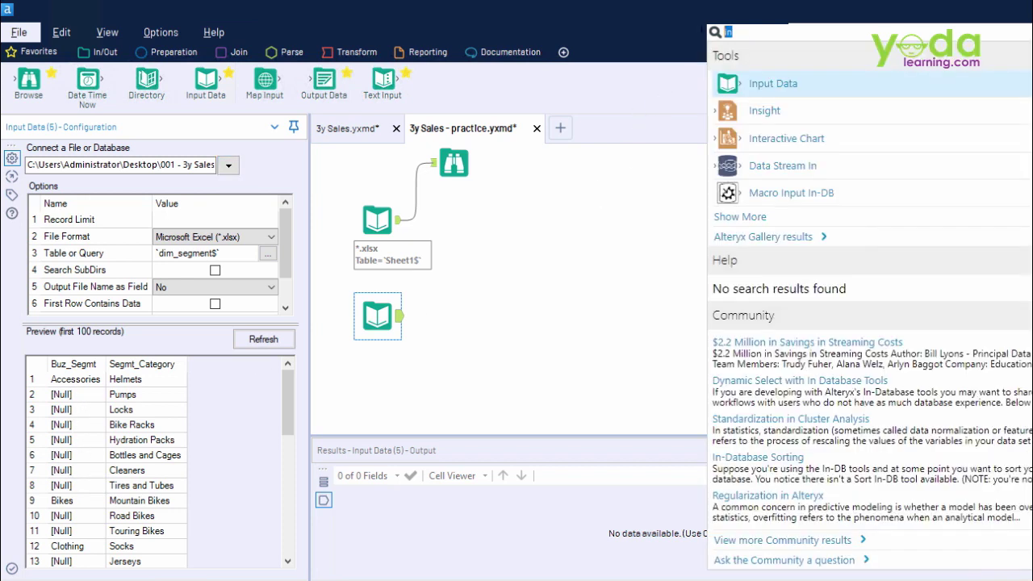
Step: Search 'multi' and place a Multi-Row Formula tool after the Buz Segment input
{"action": "type", "text": "ulti"}
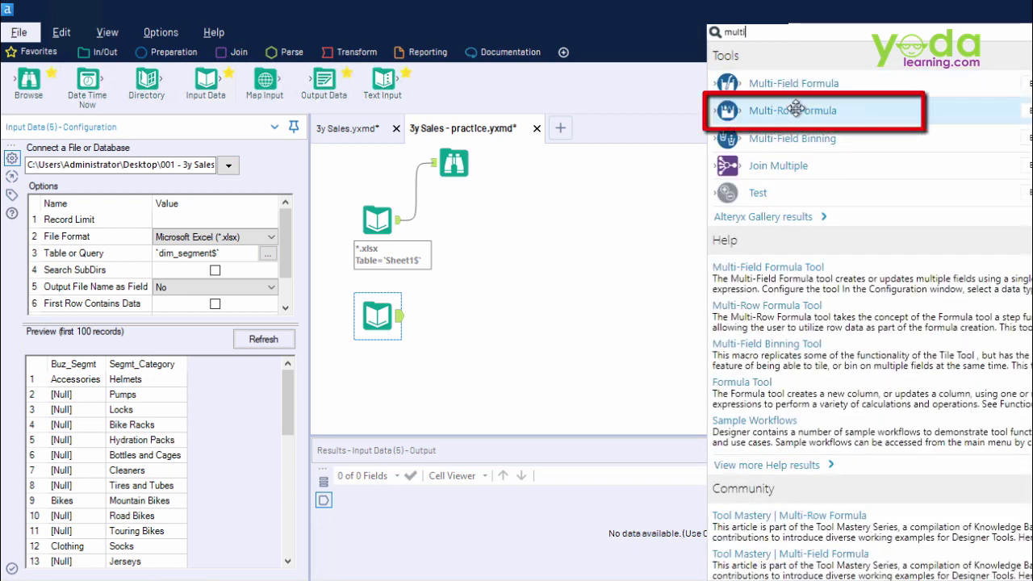
{"action": "left_click_drag", "start_coordinate": [796, 111], "coordinate": [462, 314]}
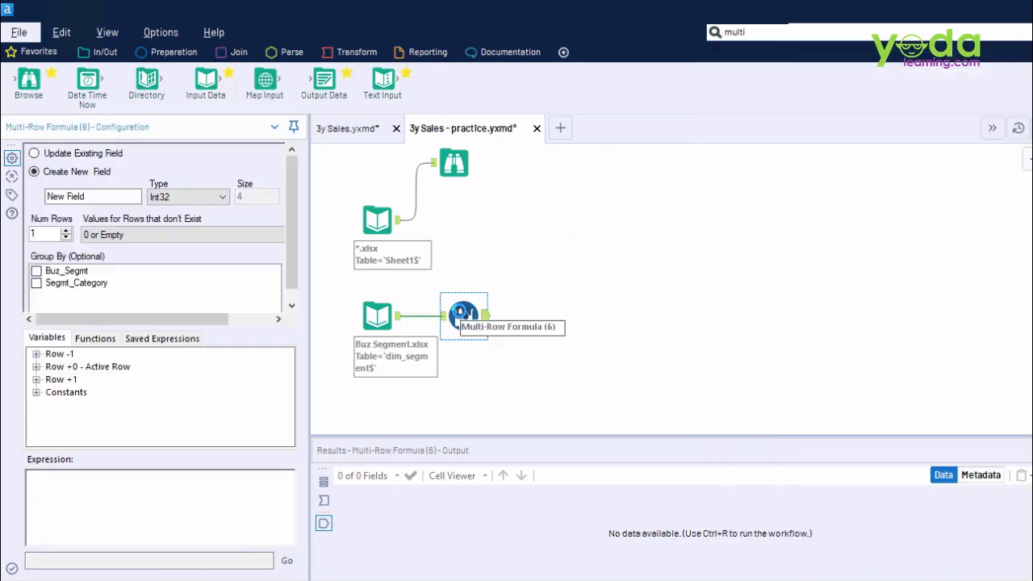
{"action": "left_click", "coordinate": [371, 315]}
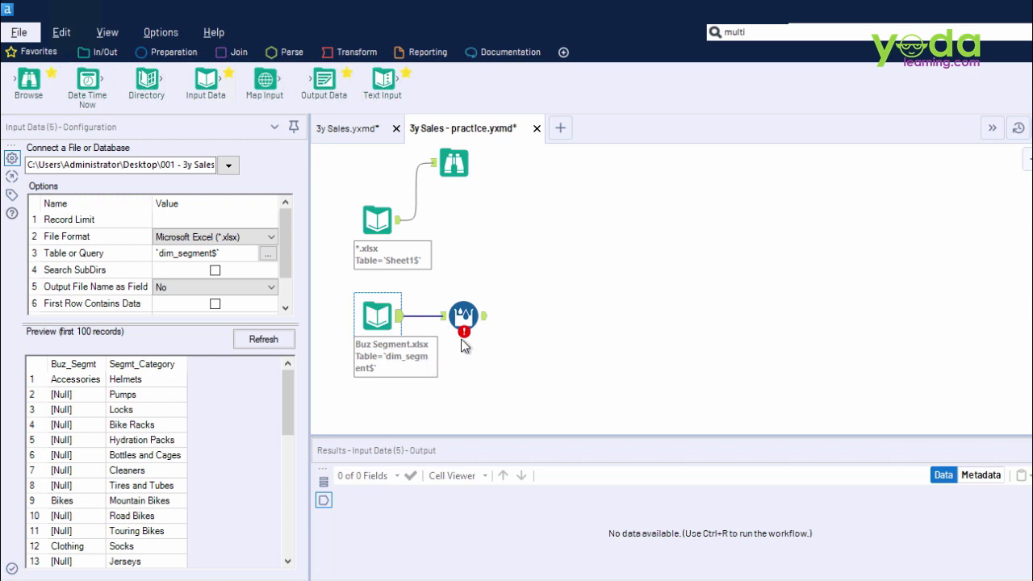
Step: Set the Multi-Row Formula to update the existing Buz_Segmt field
{"action": "left_click", "coordinate": [464, 312]}
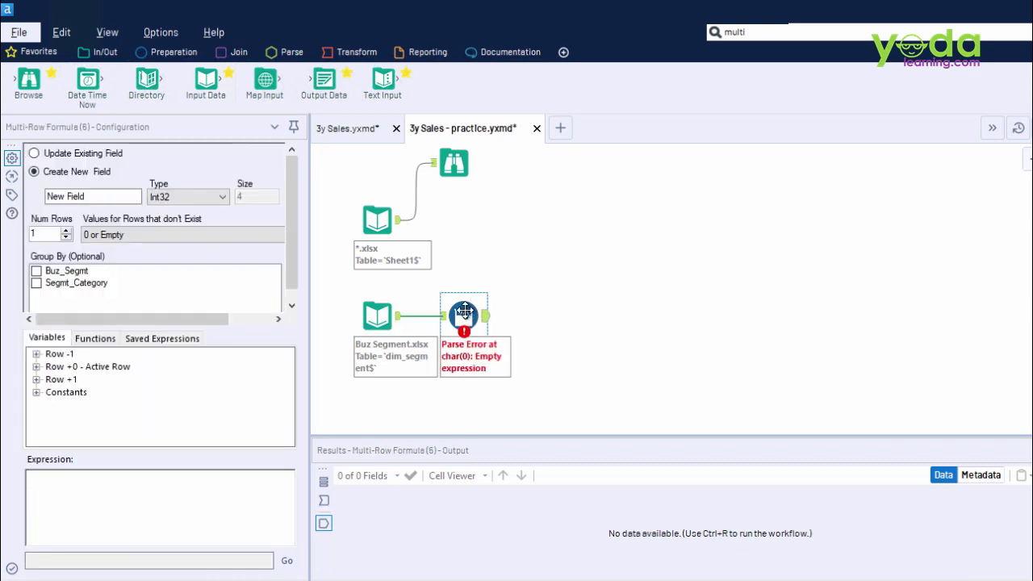
{"action": "left_click", "coordinate": [80, 482]}
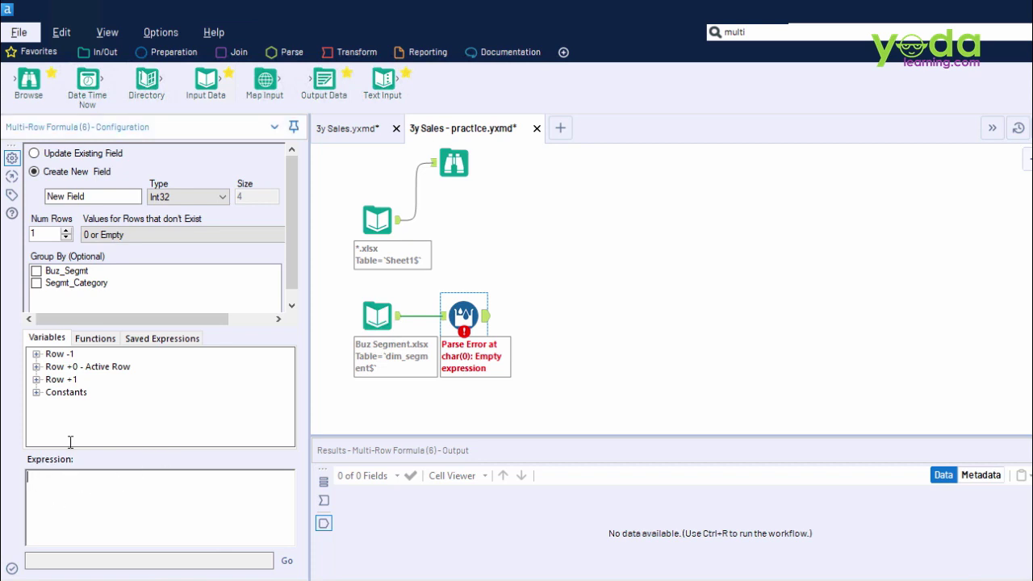
{"action": "left_click", "coordinate": [35, 153]}
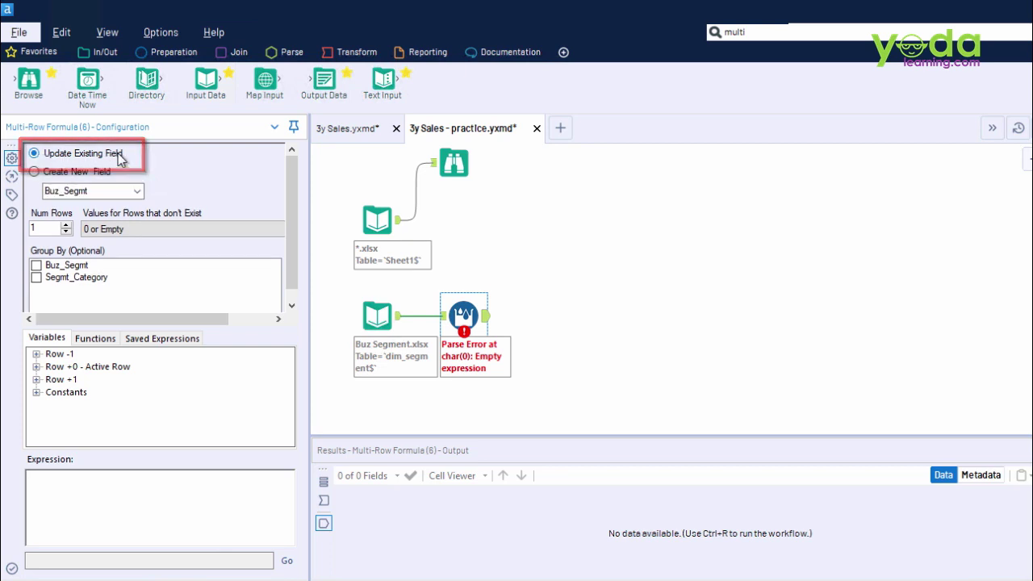
{"action": "left_click", "coordinate": [136, 191]}
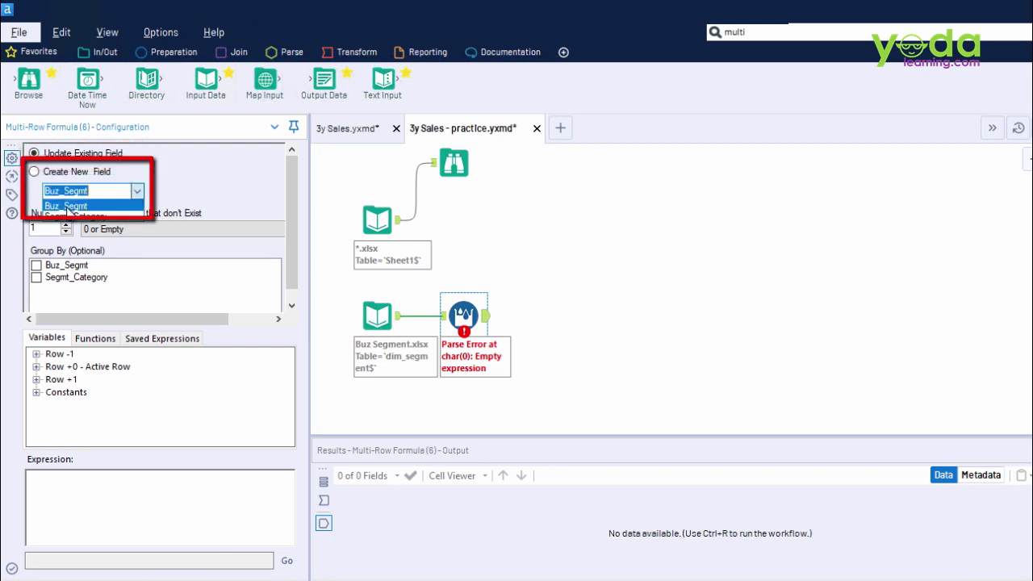
{"action": "left_click", "coordinate": [68, 206]}
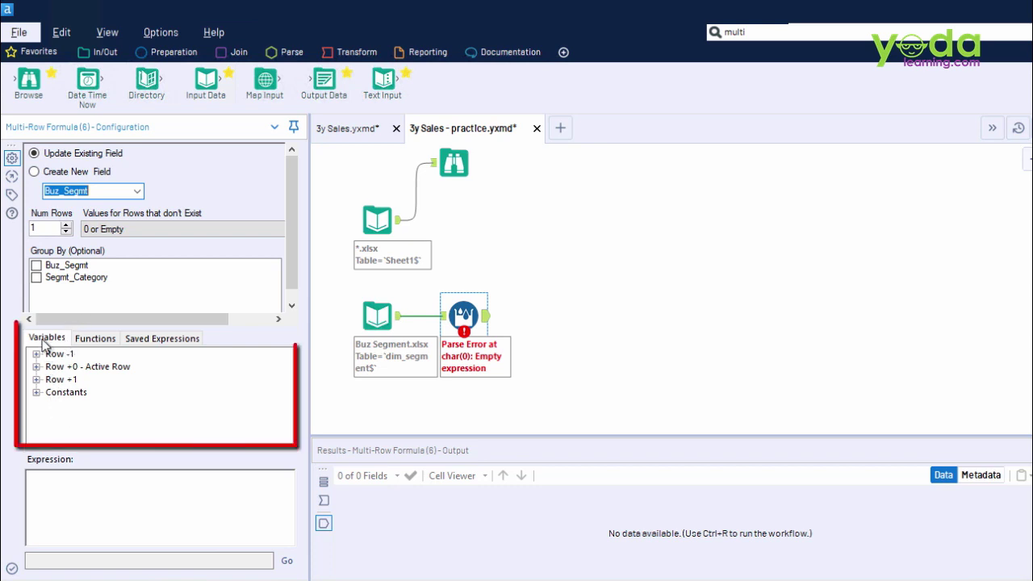
Step: Start the expression with IIF(IsEmpty( using the Conditional and Test function lists
{"action": "left_click", "coordinate": [51, 486]}
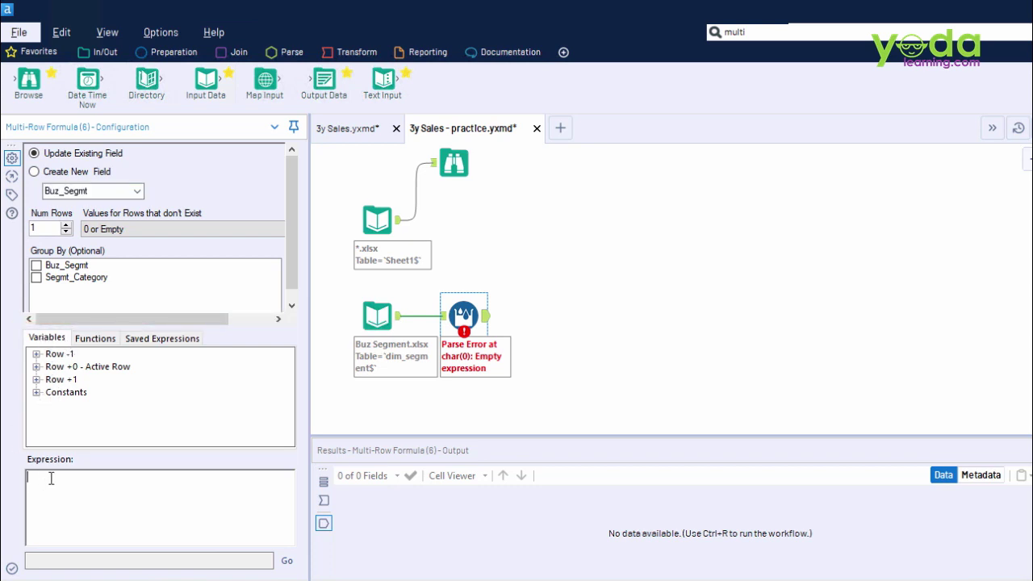
{"action": "type", "text": "II"}
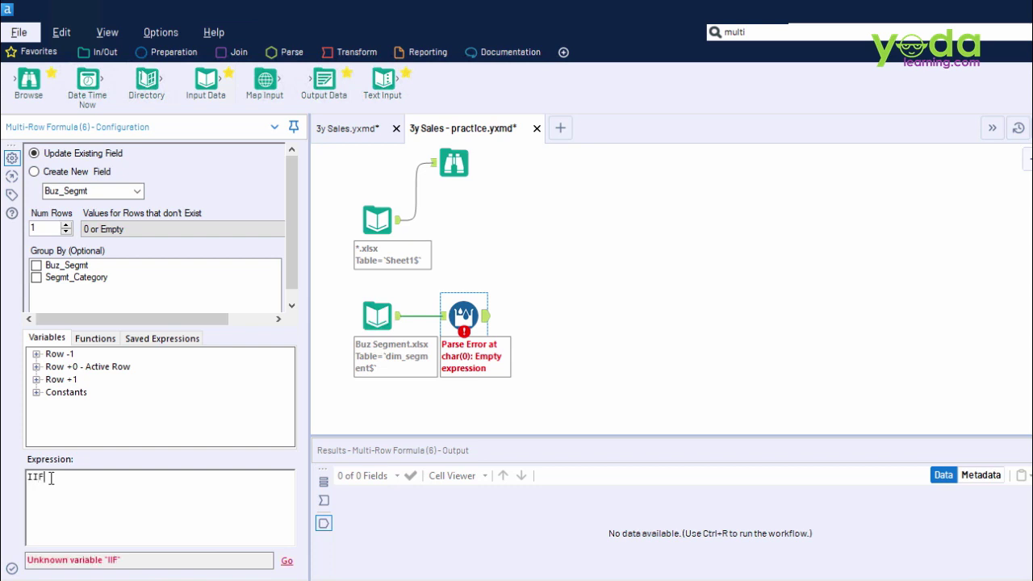
{"action": "type", "text": "F"}
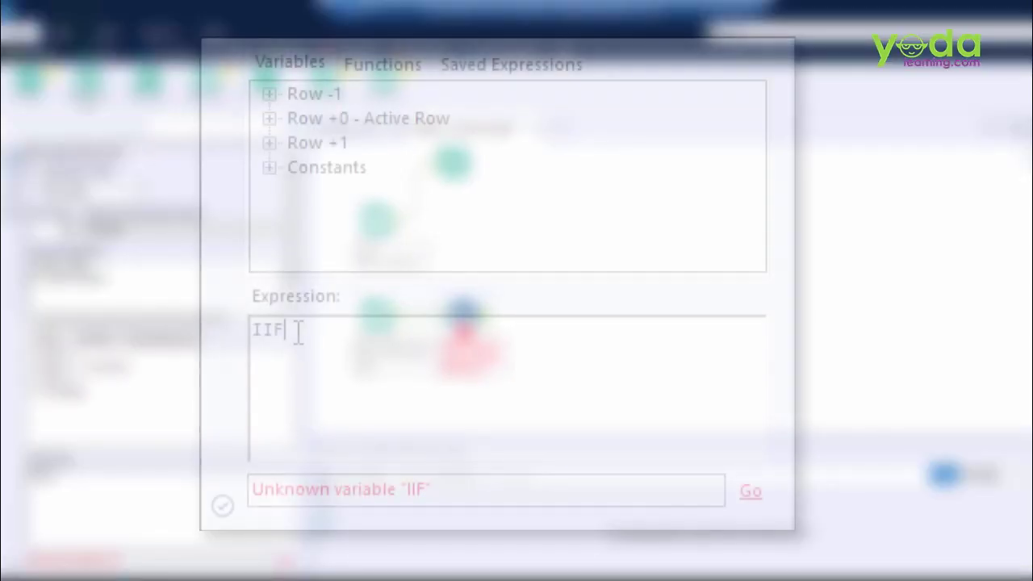
{"action": "type", "text": "("}
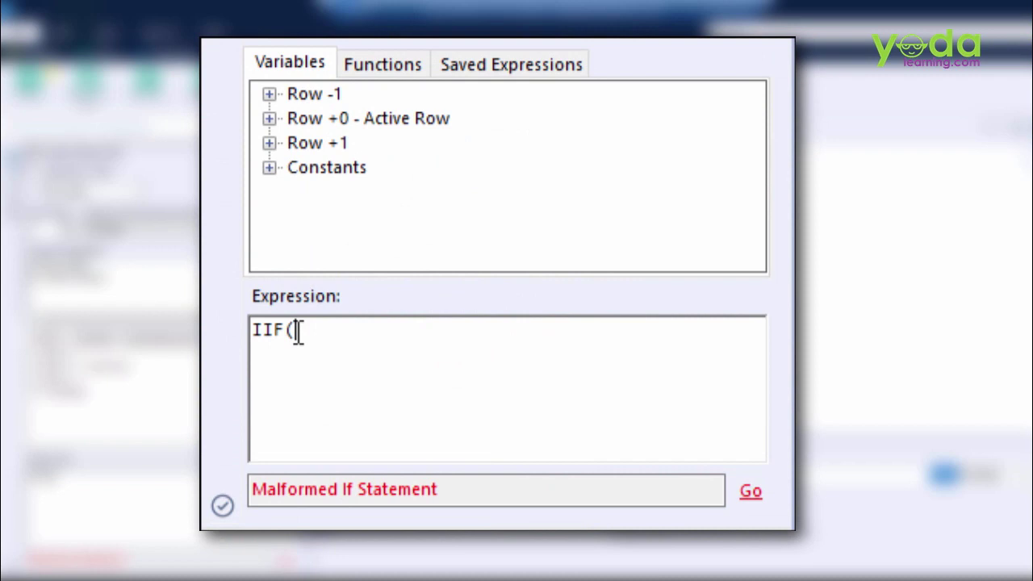
{"action": "left_click", "coordinate": [384, 65]}
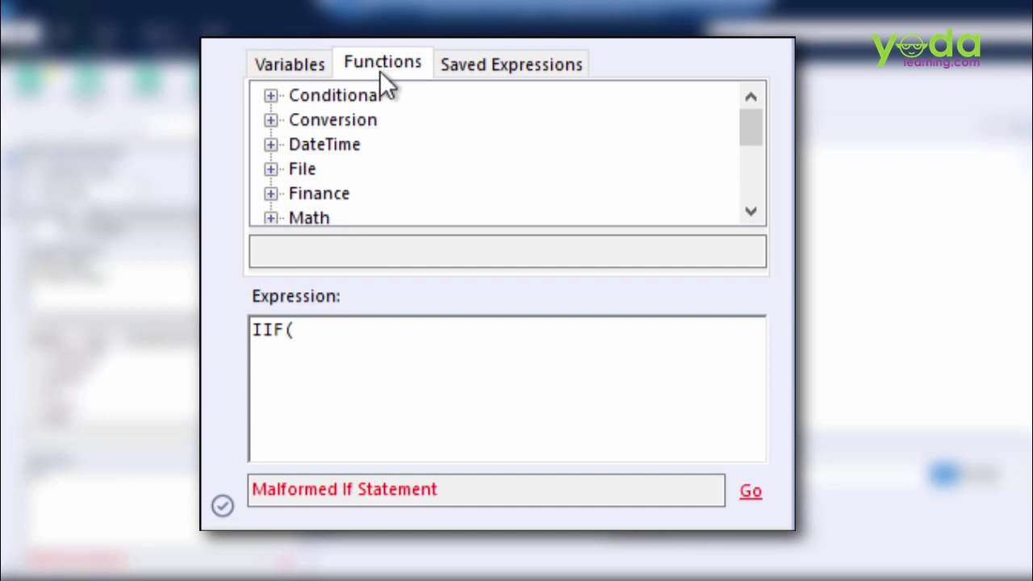
{"action": "left_click", "coordinate": [271, 96]}
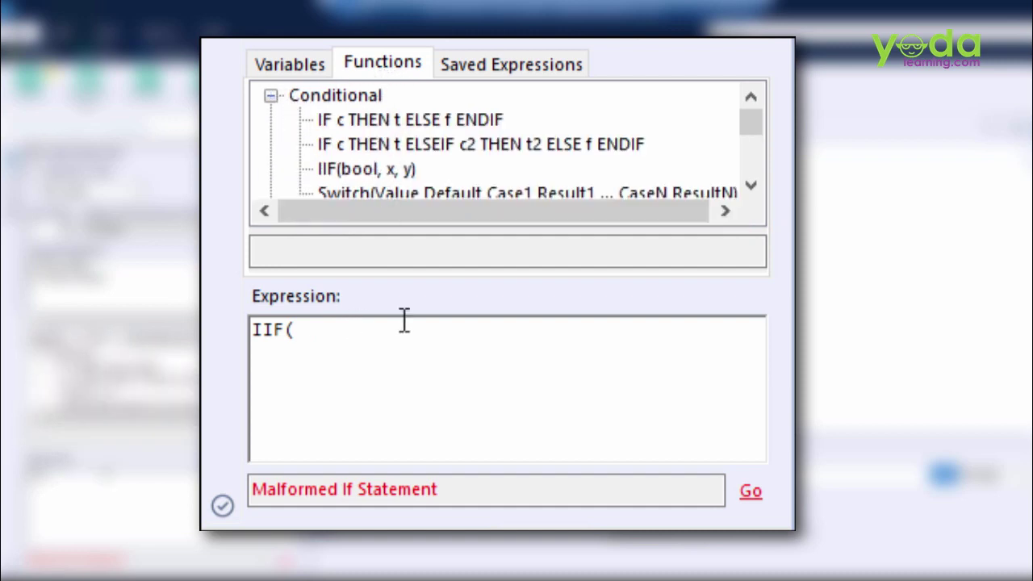
{"action": "left_click_drag", "start_coordinate": [752, 121], "coordinate": [754, 187]}
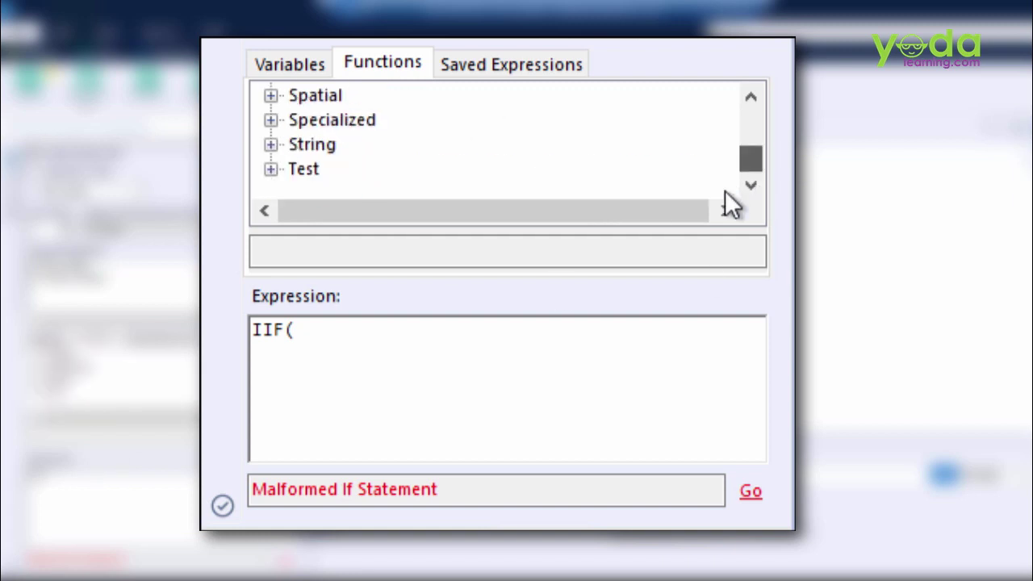
{"action": "left_click", "coordinate": [271, 169]}
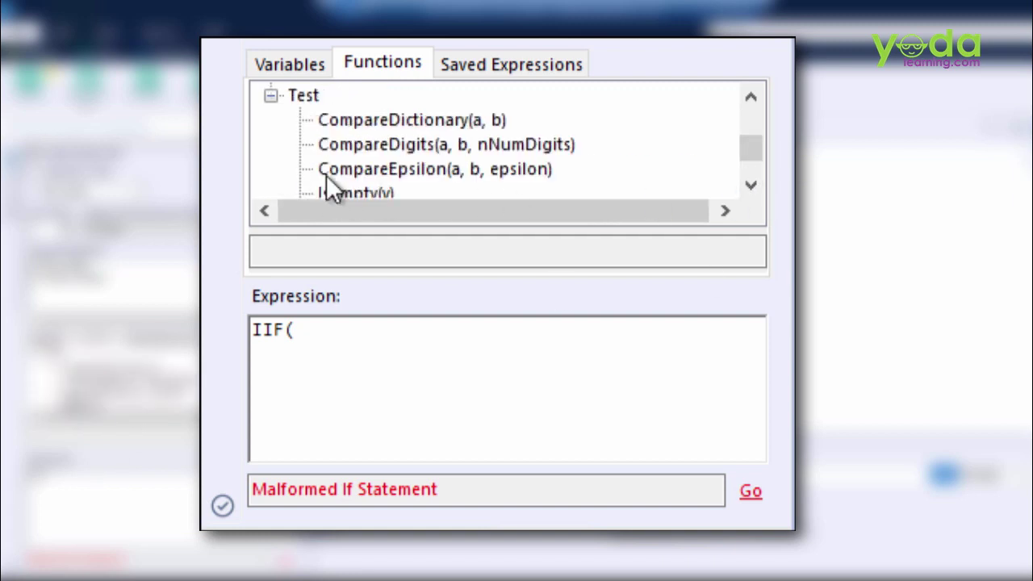
{"action": "left_click", "coordinate": [752, 187]}
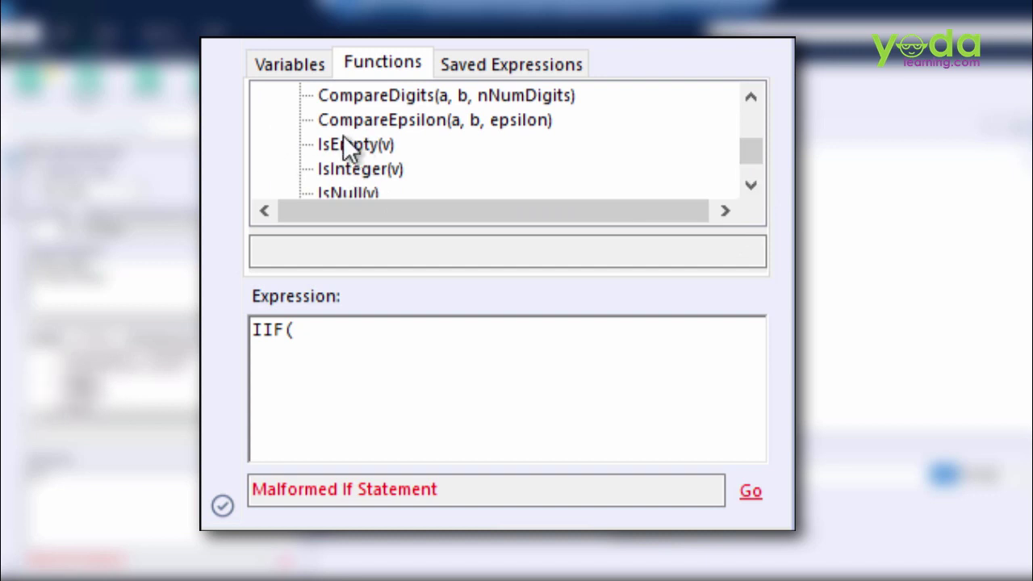
{"action": "left_click", "coordinate": [298, 331]}
{"action": "type", "text": "IsEmpty"}
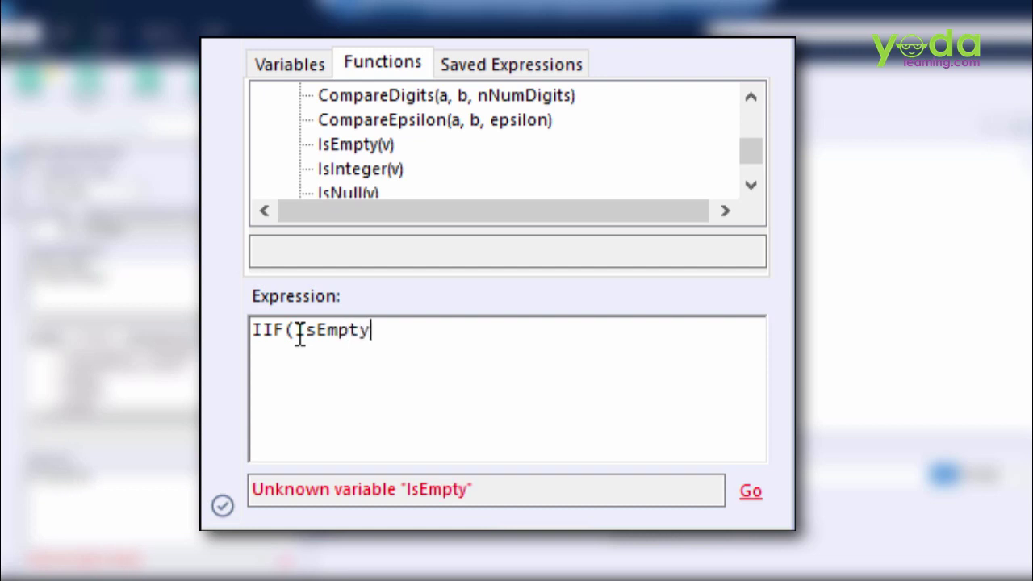
{"action": "type", "text": "("}
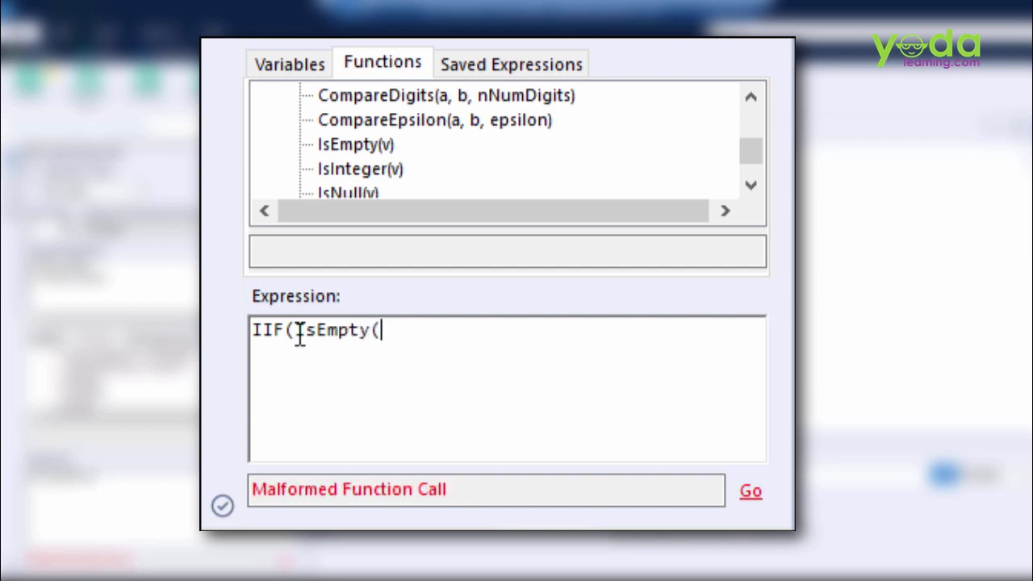
Step: Complete the expression as IIF(IsEmpty([Buz_Segmt]),[Row-1:Buz_Segmt],[Buz_Segmt])
{"action": "left_click", "coordinate": [295, 64]}
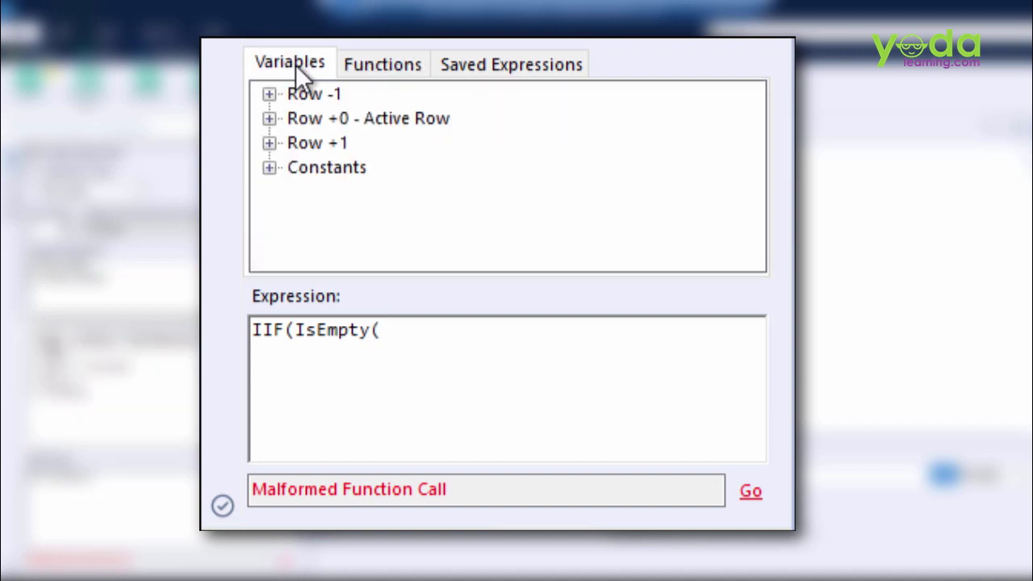
{"action": "left_click", "coordinate": [269, 118]}
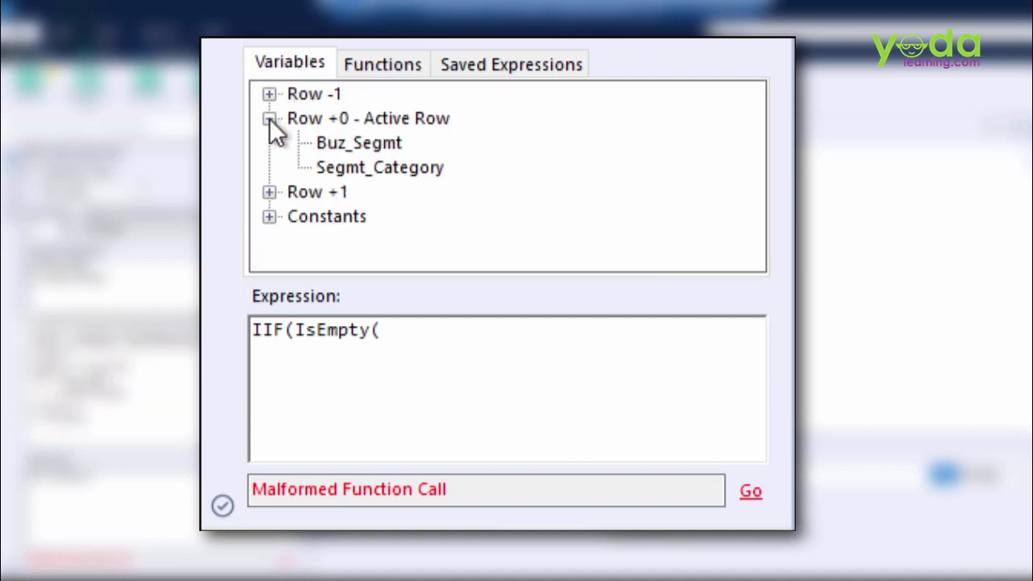
{"action": "double_click", "coordinate": [350, 142]}
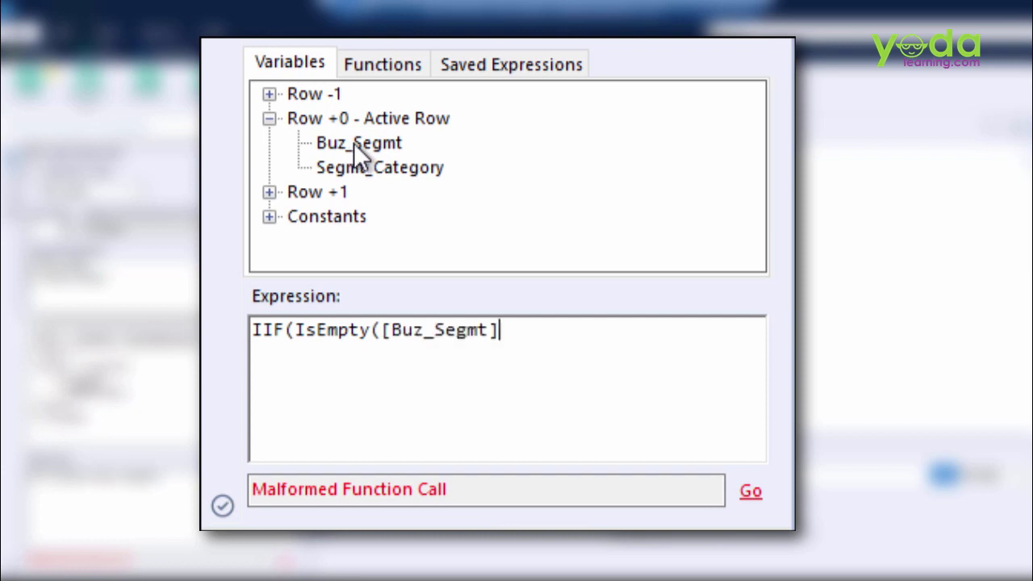
{"action": "type", "text": "),"}
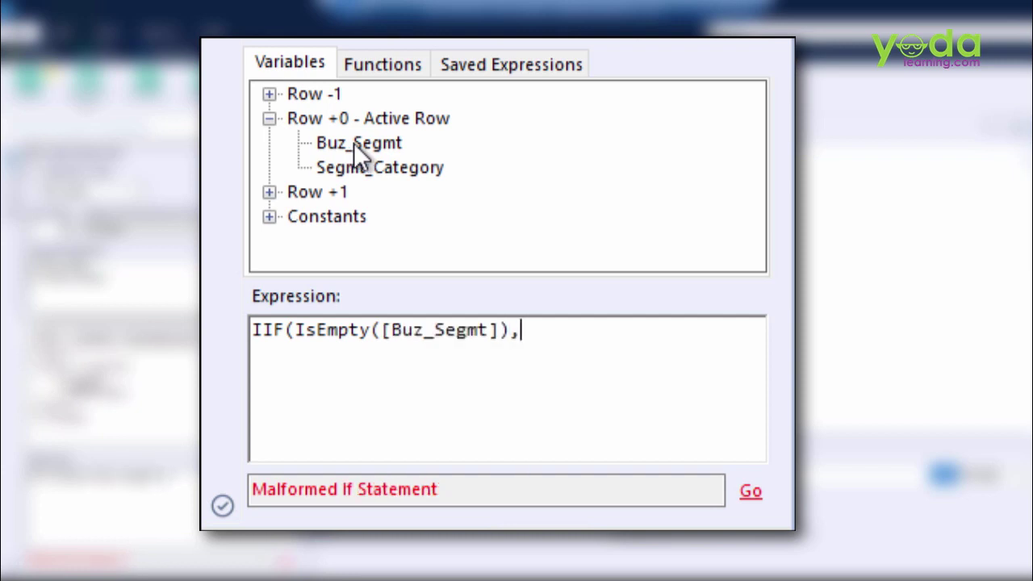
{"action": "left_click", "coordinate": [271, 94]}
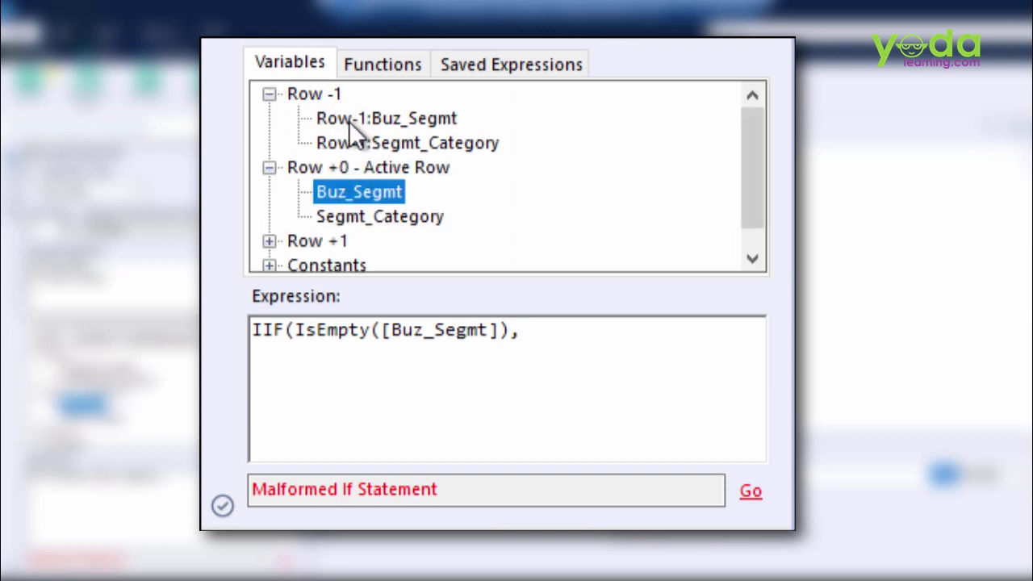
{"action": "left_click", "coordinate": [380, 121]}
{"action": "double_click", "coordinate": [407, 119]}
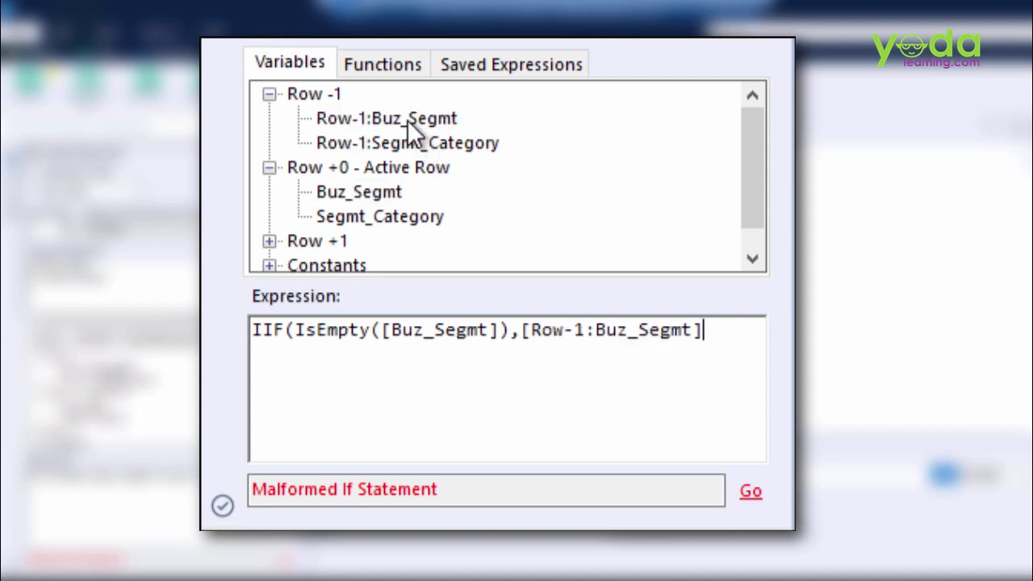
{"action": "type", "text": ","}
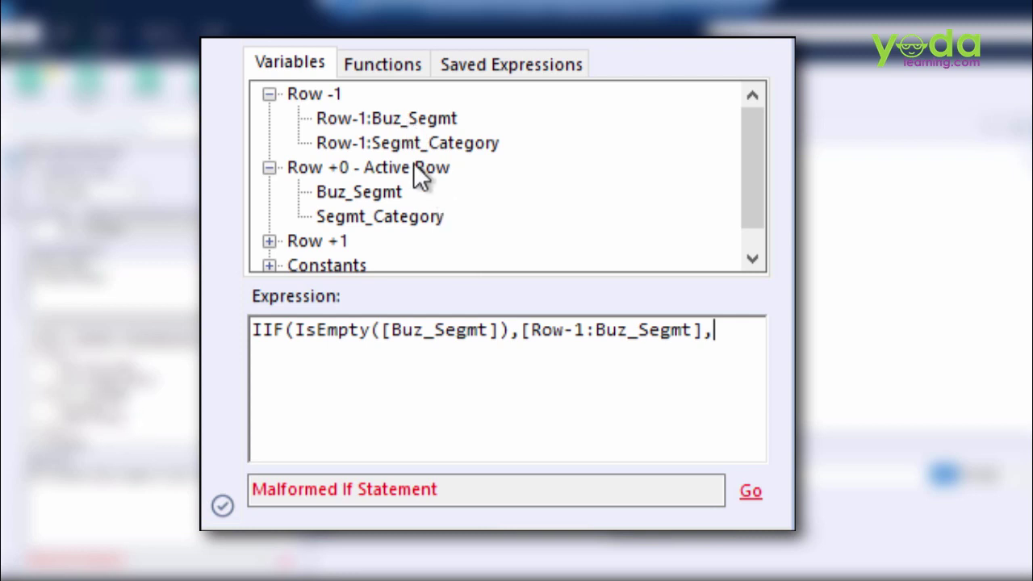
{"action": "double_click", "coordinate": [364, 187]}
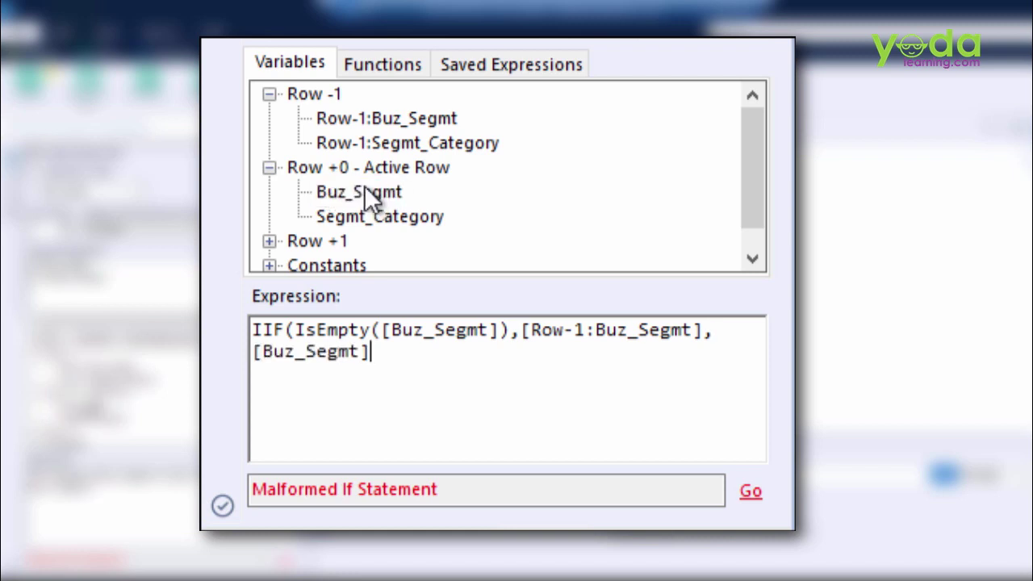
{"action": "type", "text": ")"}
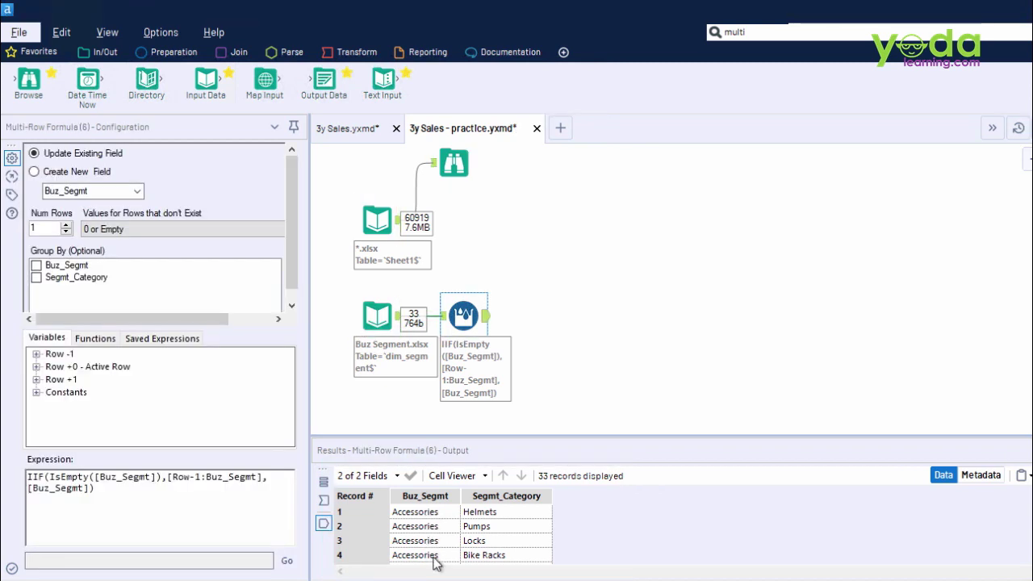
Step: Scroll through the filled segment rows, then select the *.xlsx sales input to view its data
{"action": "scroll", "coordinate": [444, 533], "scroll_direction": "down", "scroll_amount": 2}
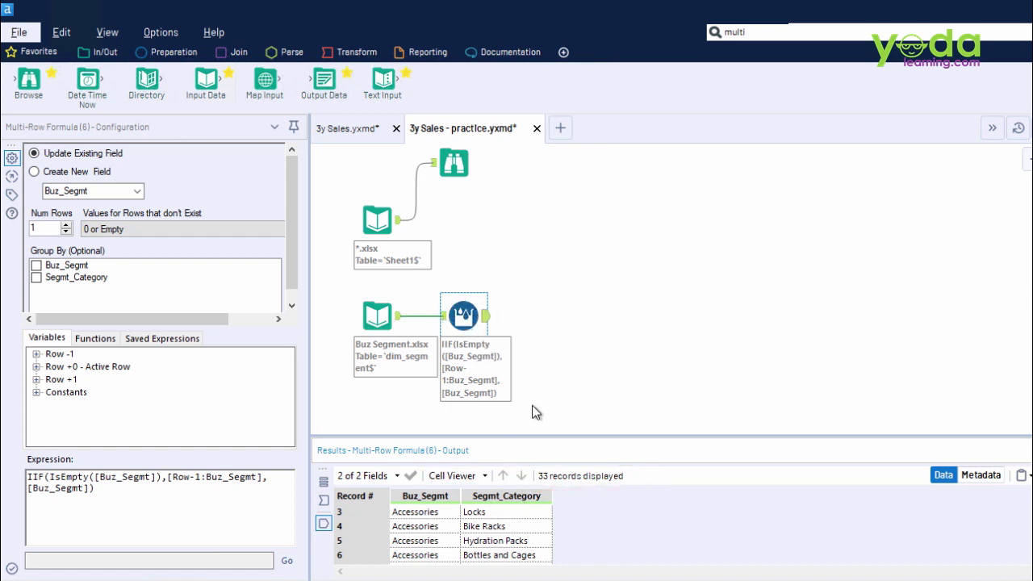
{"action": "left_click", "coordinate": [379, 226]}
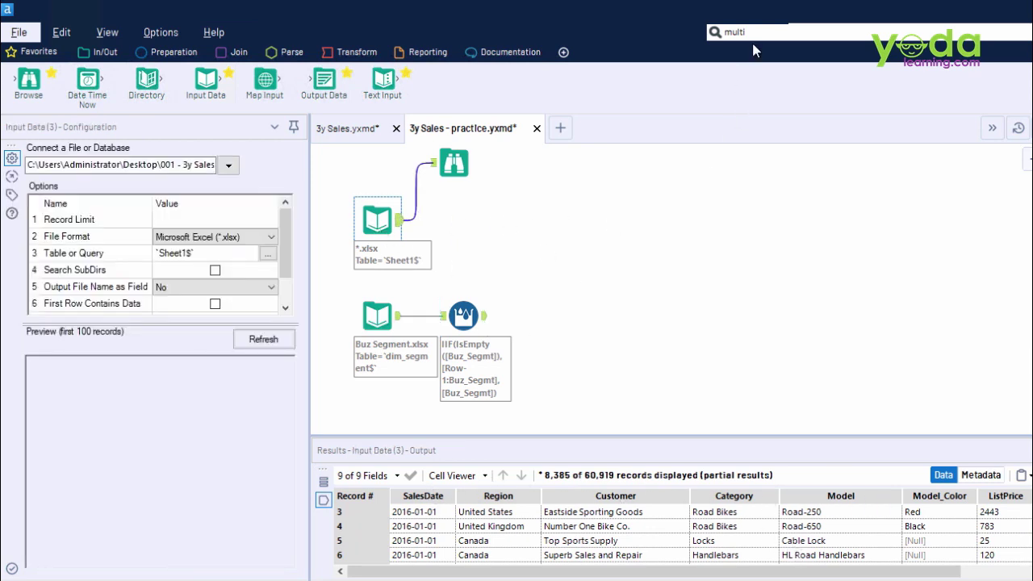
Step: Place a Select tool after the yearly sales Input Data, leaving all nine fields checked
{"action": "left_click_drag", "start_coordinate": [750, 32], "coordinate": [724, 32]}
{"action": "type", "text": "sele"}
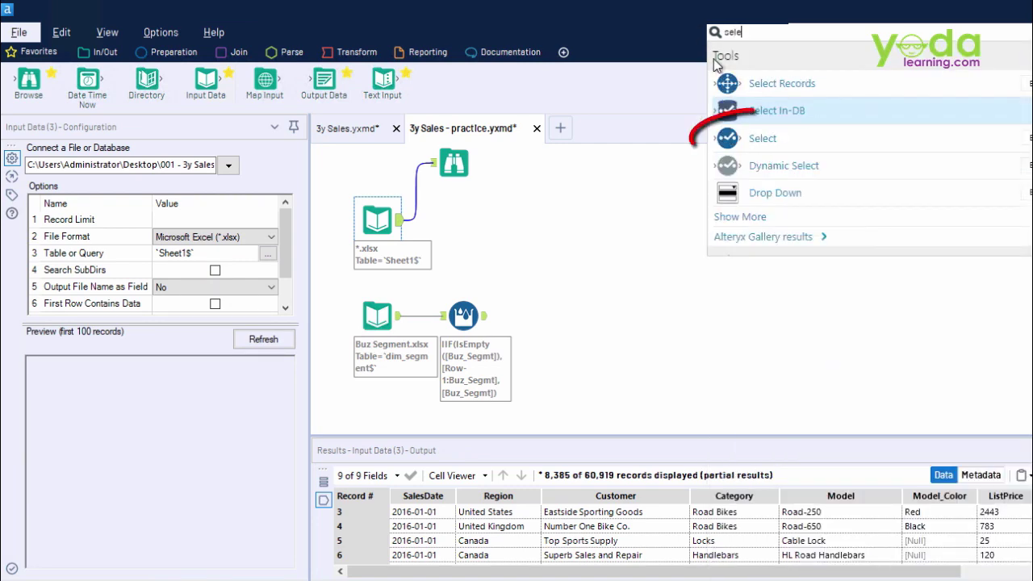
{"action": "left_click_drag", "start_coordinate": [763, 135], "coordinate": [504, 212]}
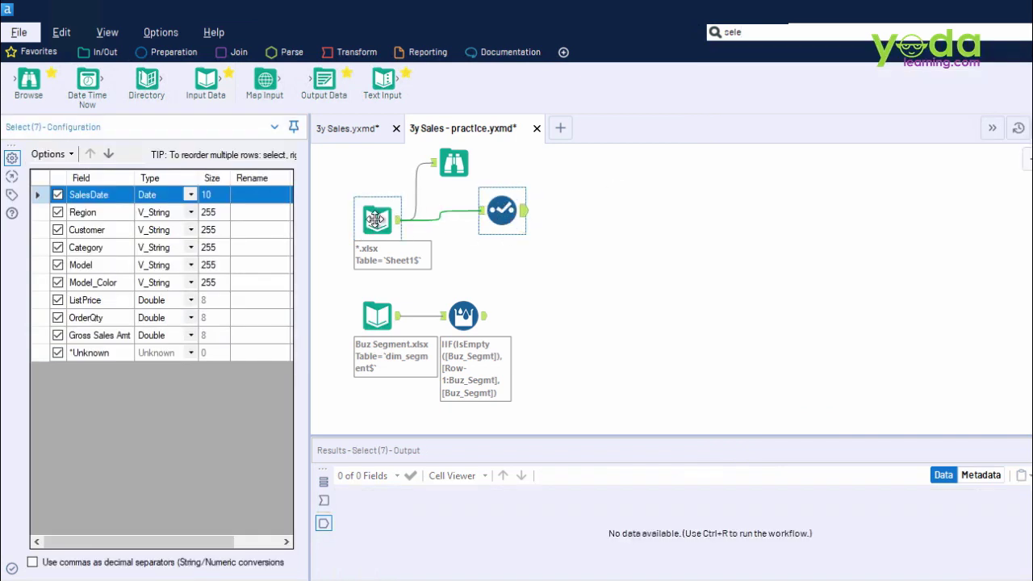
{"action": "left_click", "coordinate": [504, 210]}
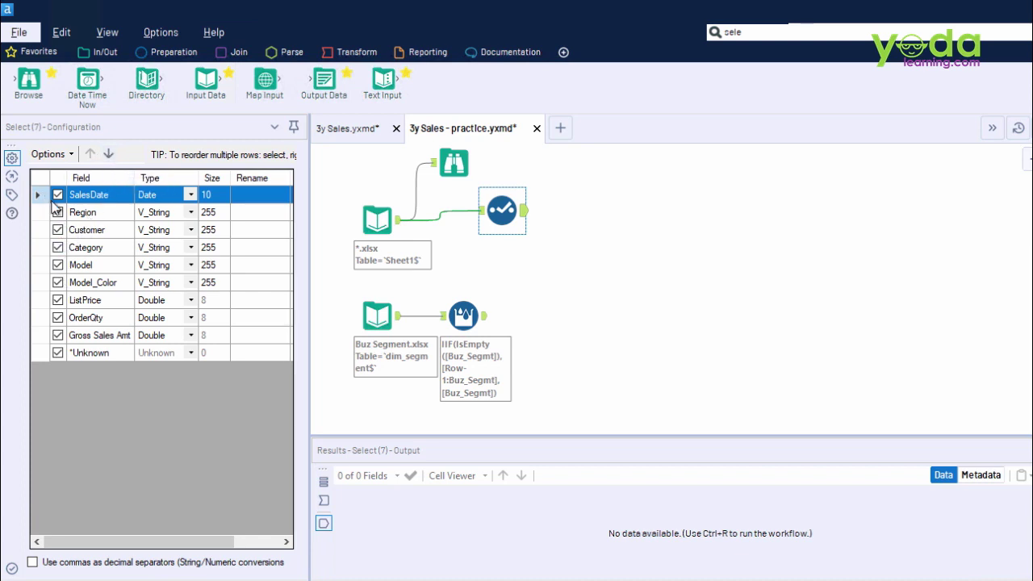
{"action": "left_click", "coordinate": [58, 300]}
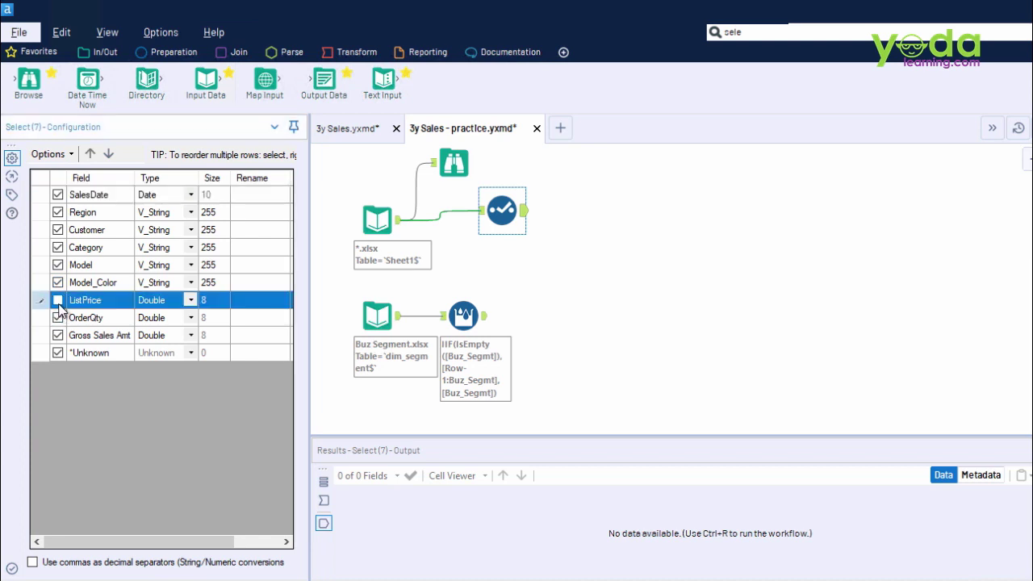
{"action": "left_click", "coordinate": [59, 300]}
Step: Place a Join tool to the right of the Select, using Select's output as its left input
{"action": "left_click", "coordinate": [247, 57]}
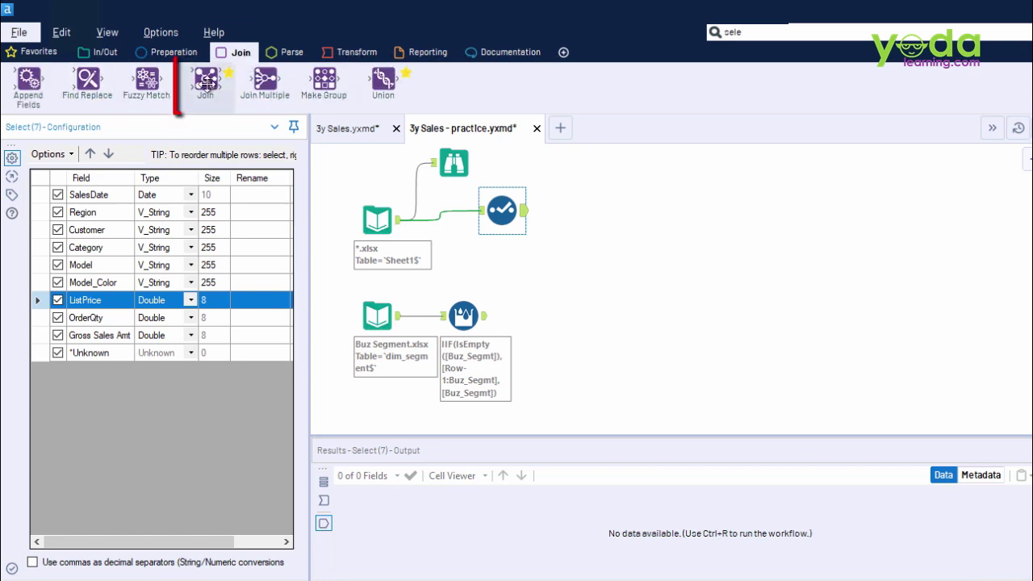
{"action": "mouse_move", "coordinate": [206, 83]}
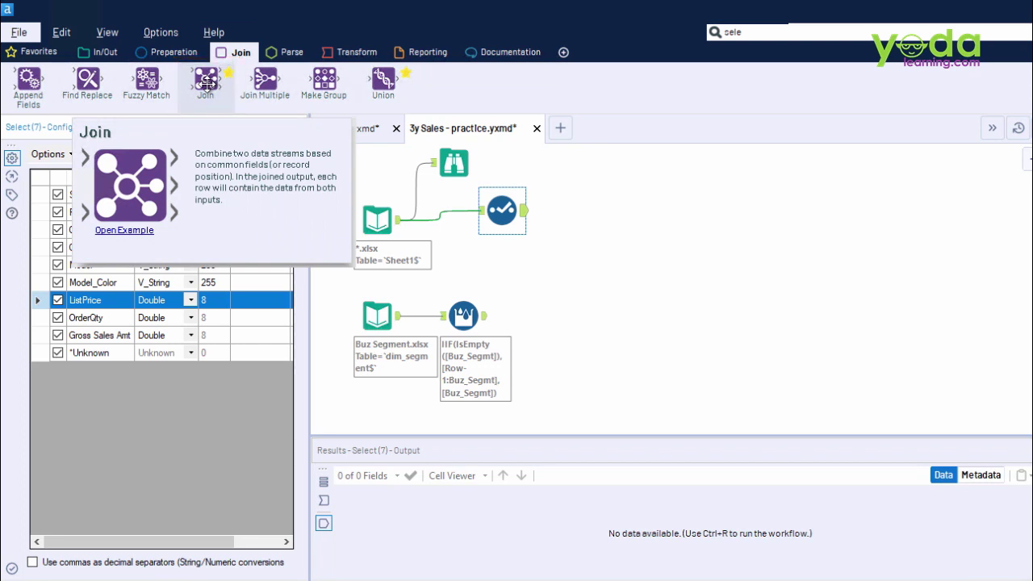
{"action": "left_click_drag", "start_coordinate": [207, 83], "coordinate": [614, 210]}
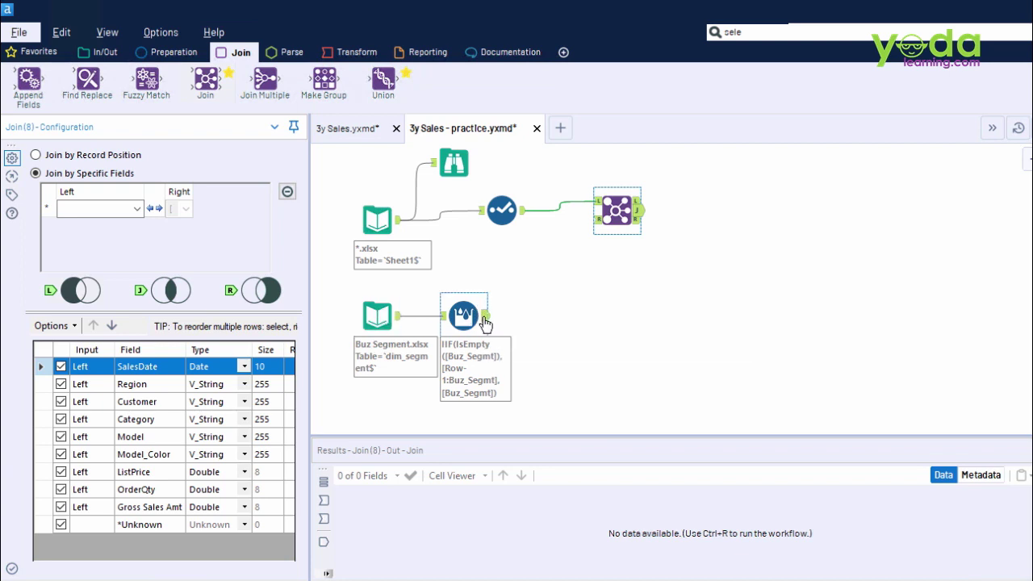
Step: Feed the segment table into the Join's right side, join Category to Segmt_Category, and run
{"action": "left_click_drag", "start_coordinate": [503, 318], "coordinate": [603, 225]}
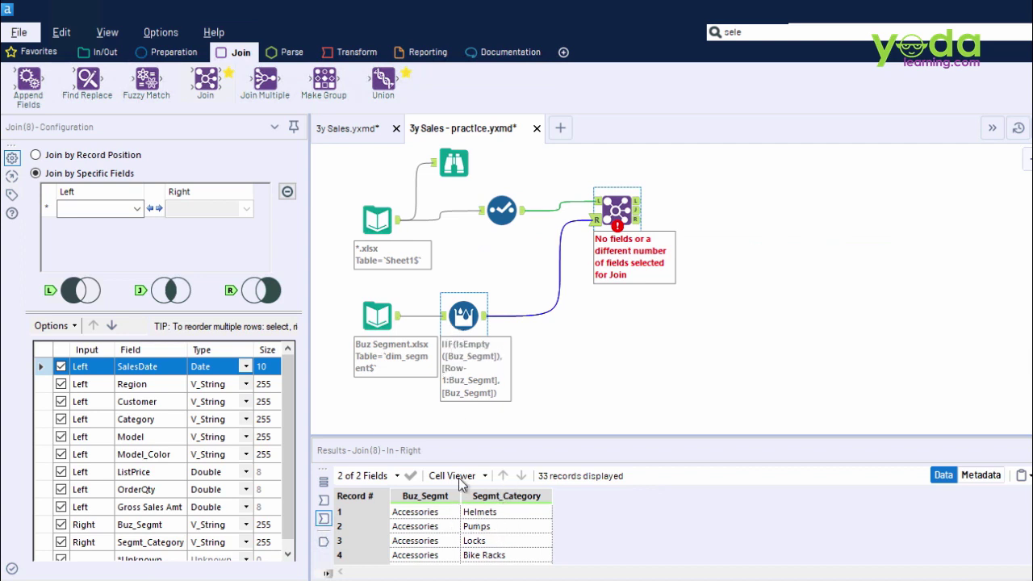
{"action": "left_click", "coordinate": [137, 209]}
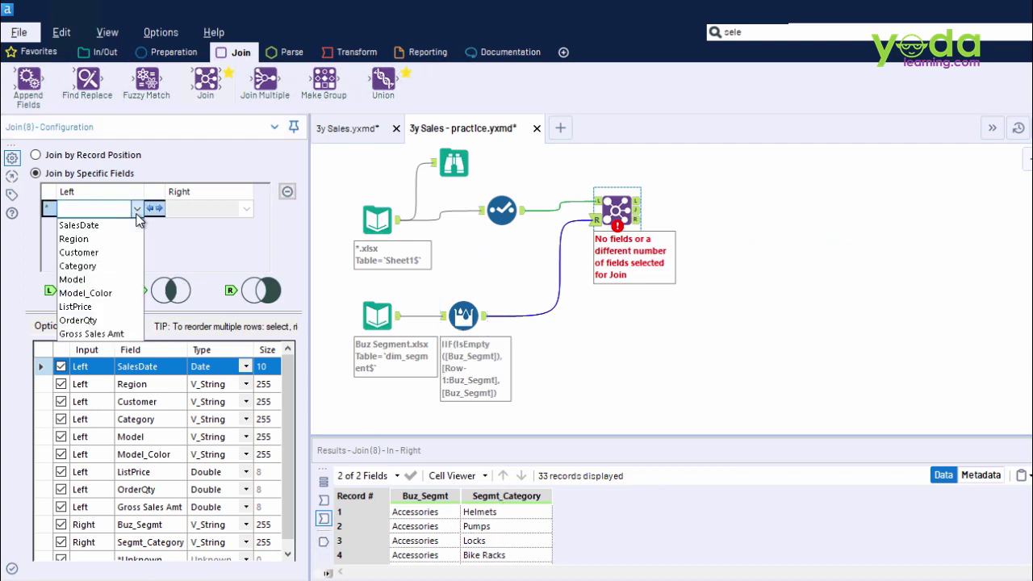
{"action": "left_click", "coordinate": [93, 271]}
{"action": "left_click", "coordinate": [245, 209]}
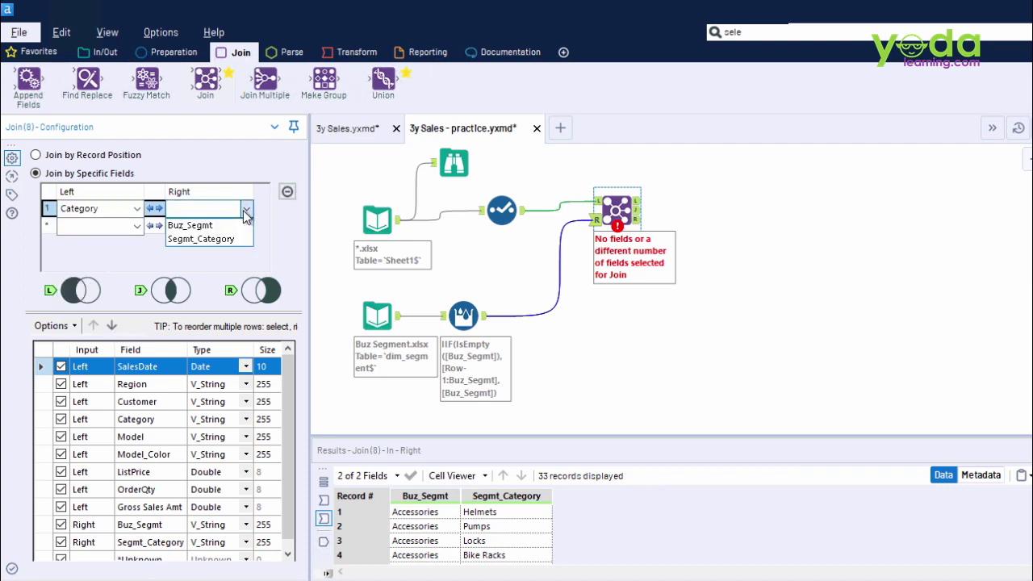
{"action": "left_click", "coordinate": [202, 239]}
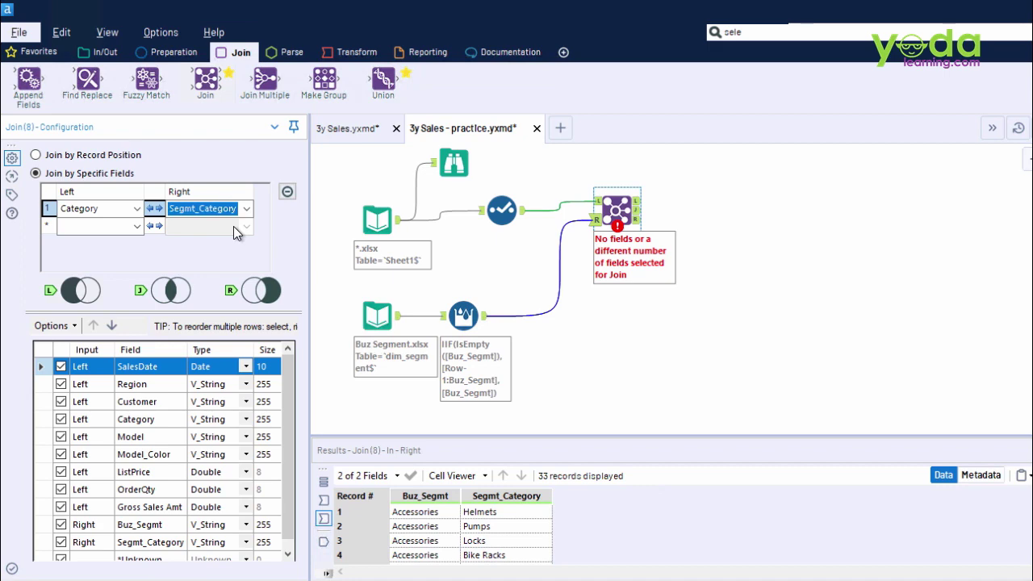
{"action": "key", "text": "ctrl+r"}
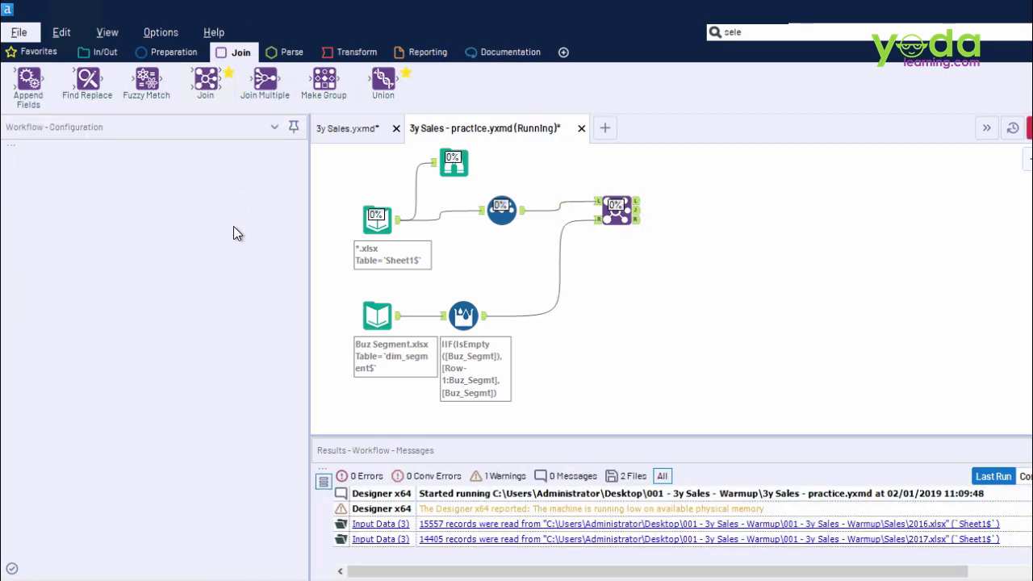
Step: Add Browse viewers to all three Join outputs with Ctrl+Shift+B
{"action": "left_click", "coordinate": [617, 210]}
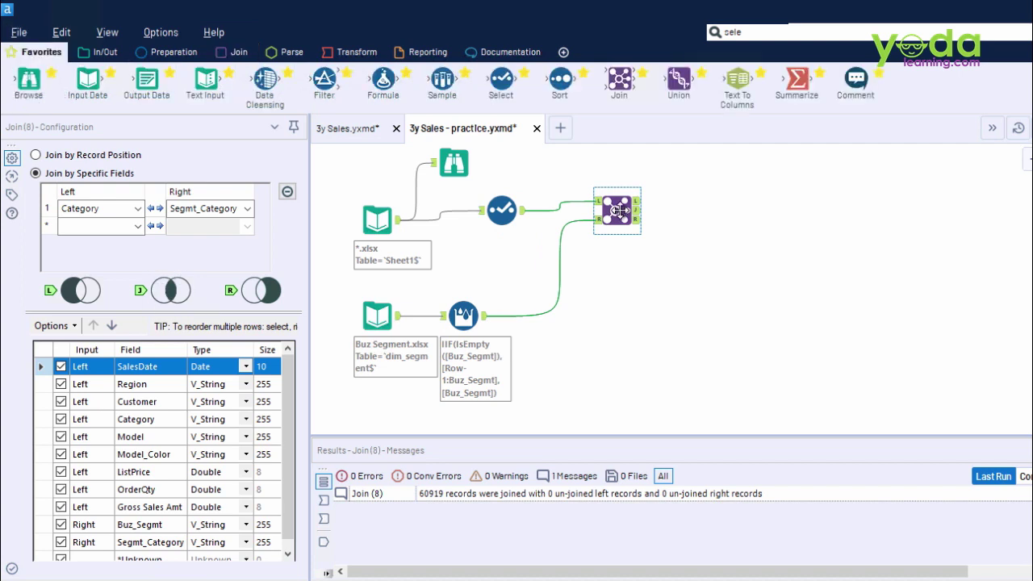
{"action": "key", "text": "ctrl+shift+b"}
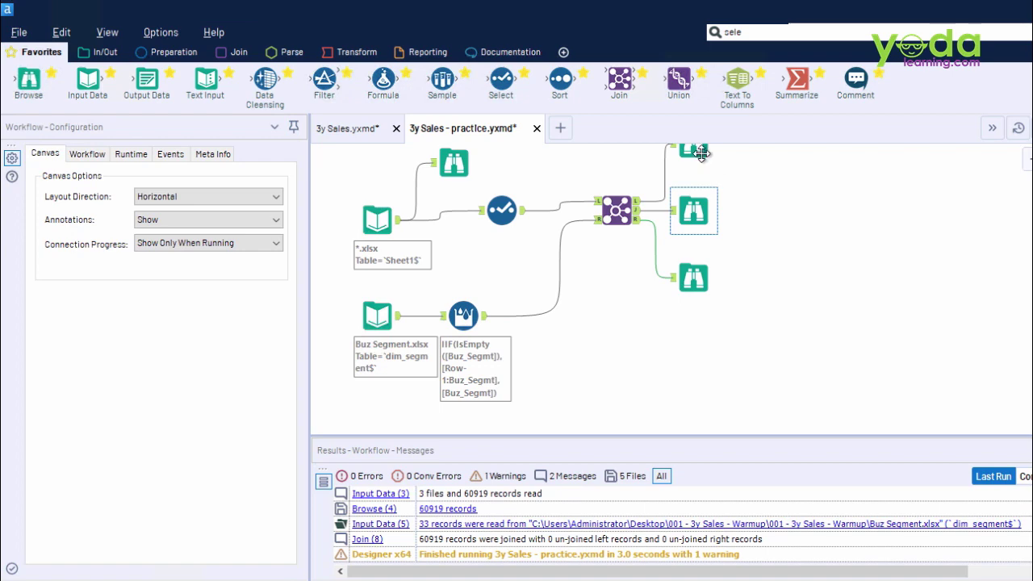
Step: Delete the Browse viewers on the Join's left and right unjoined outputs
{"action": "left_click", "coordinate": [698, 150]}
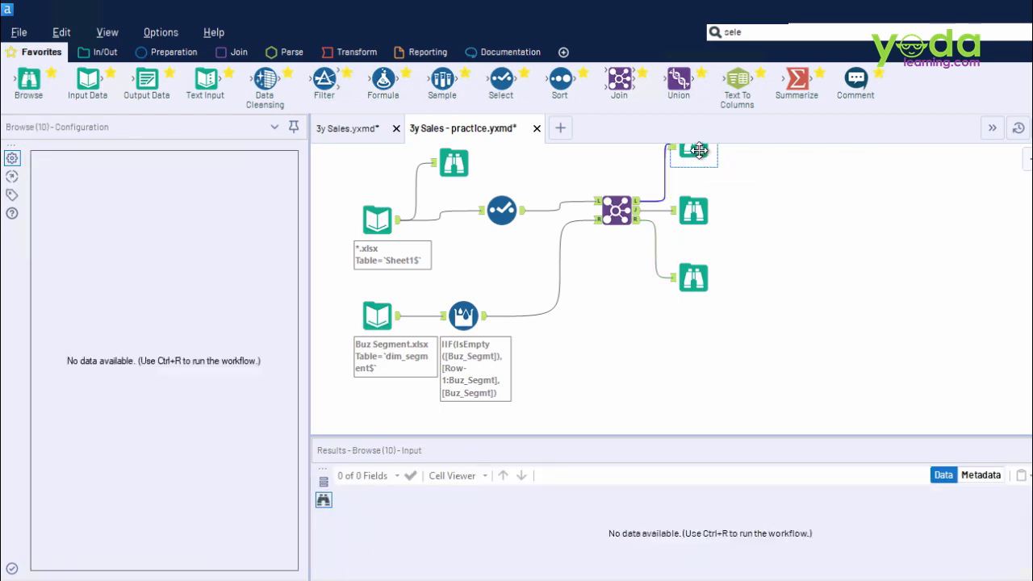
{"action": "left_click_drag", "start_coordinate": [699, 150], "coordinate": [686, 277]}
{"action": "left_click", "coordinate": [686, 278]}
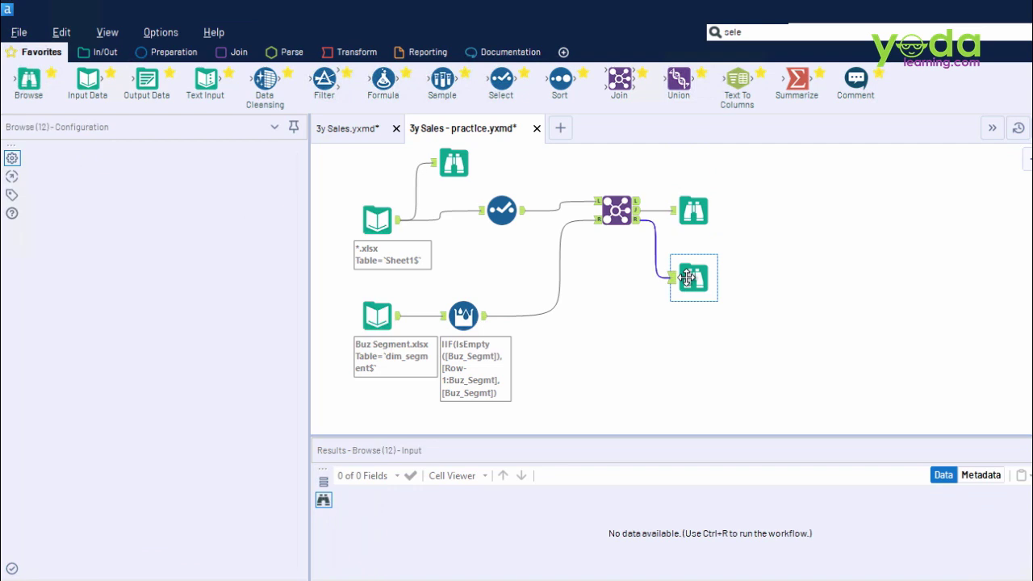
{"action": "key", "text": "Delete"}
Step: Run the workflow and review the 60,919 joined records across 11 fields
{"action": "left_click", "coordinate": [698, 216]}
{"action": "key", "text": "ctrl+r"}
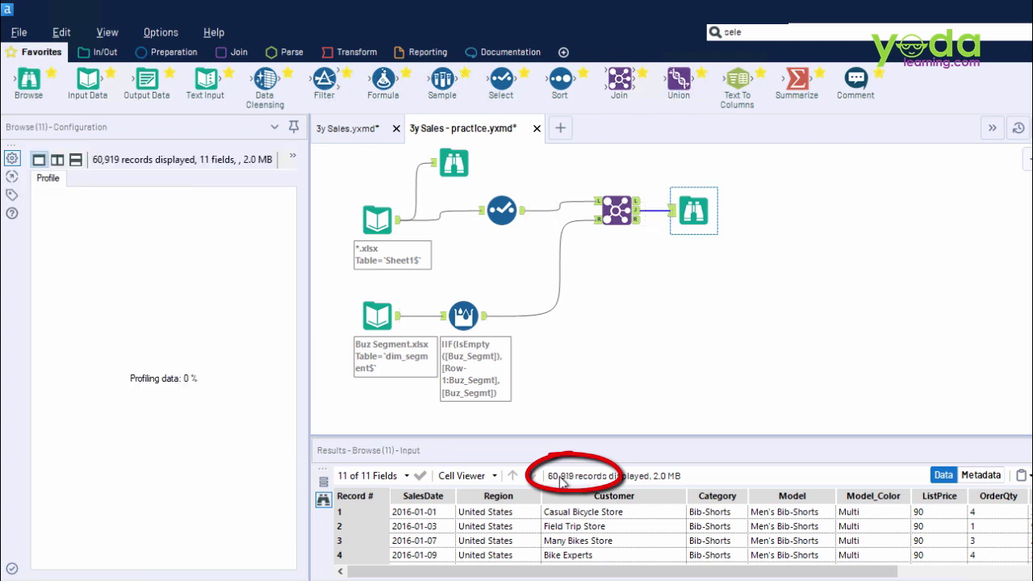
{"action": "left_click_drag", "start_coordinate": [599, 574], "coordinate": [761, 574]}
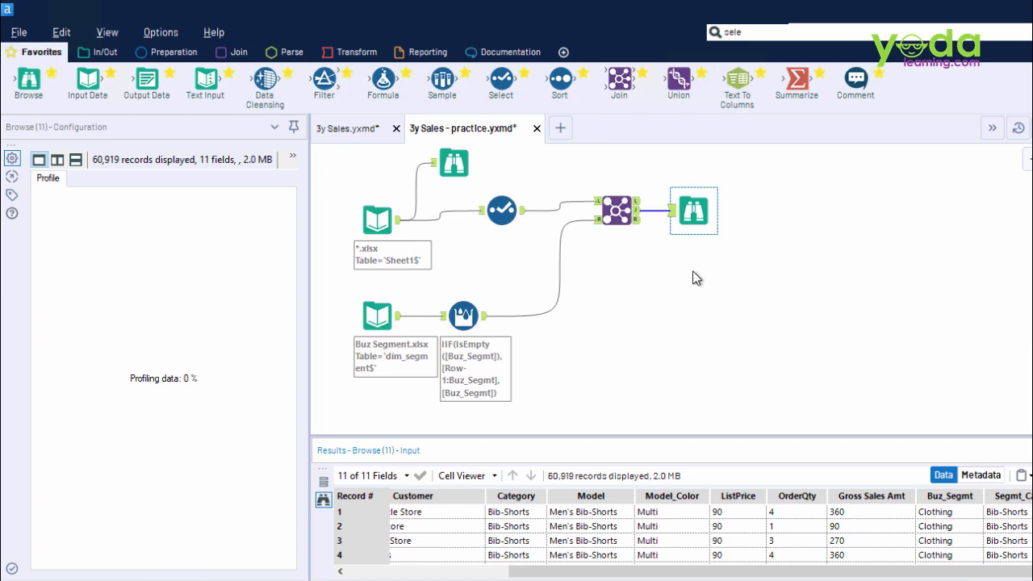
{"action": "left_click_drag", "start_coordinate": [692, 211], "coordinate": [685, 159]}
Step: Place a new Select tool on the Join's joined output and run the workflow
{"action": "left_click", "coordinate": [739, 34]}
{"action": "type", "text": "select"}
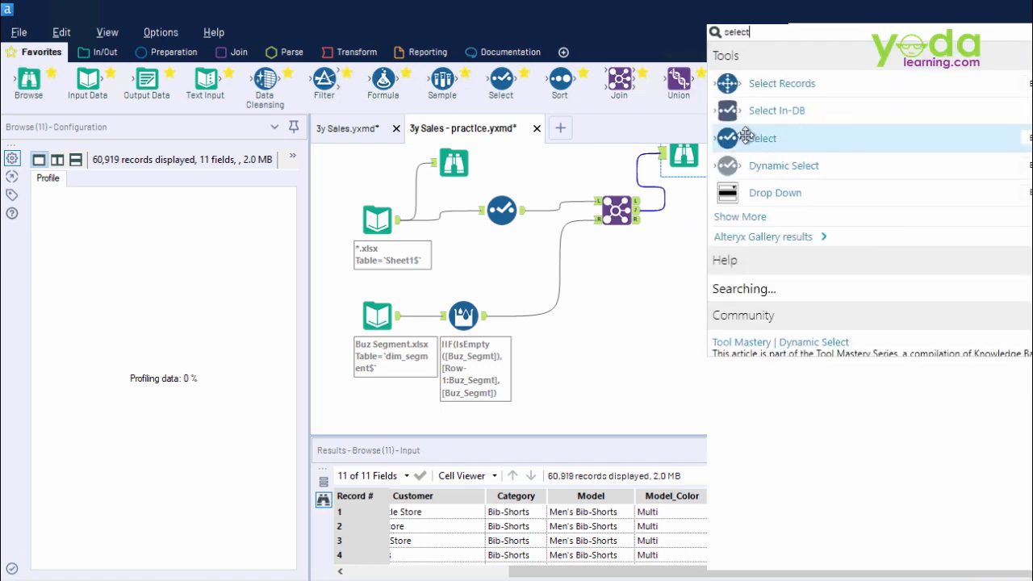
{"action": "left_click_drag", "start_coordinate": [751, 143], "coordinate": [700, 209]}
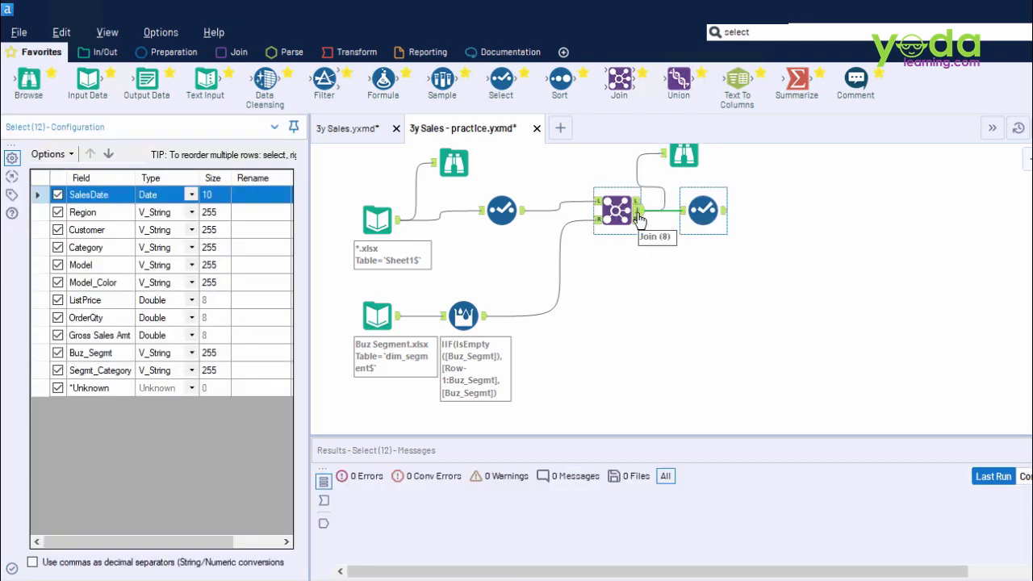
{"action": "left_click", "coordinate": [700, 211]}
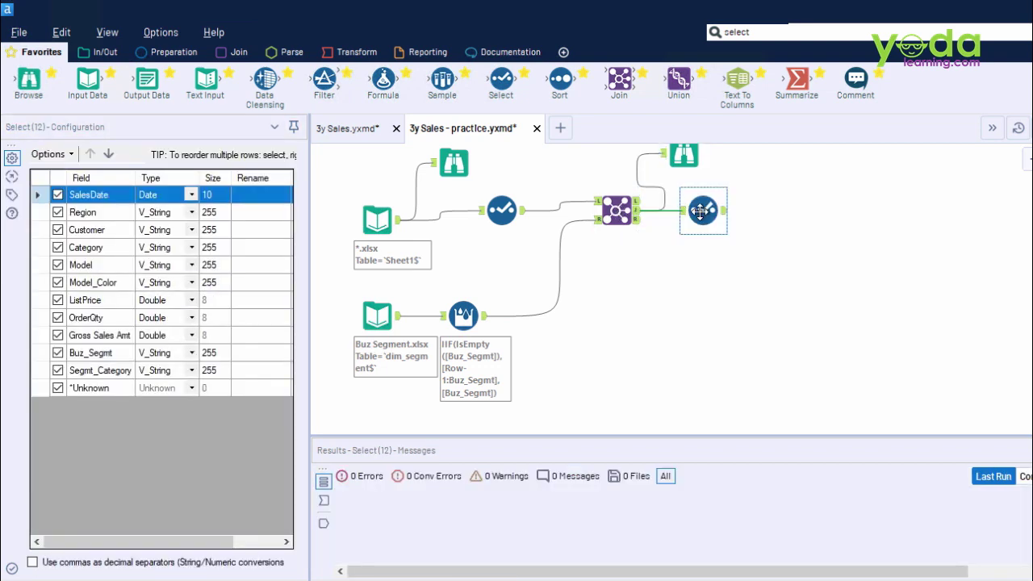
{"action": "key", "text": "ctrl+r"}
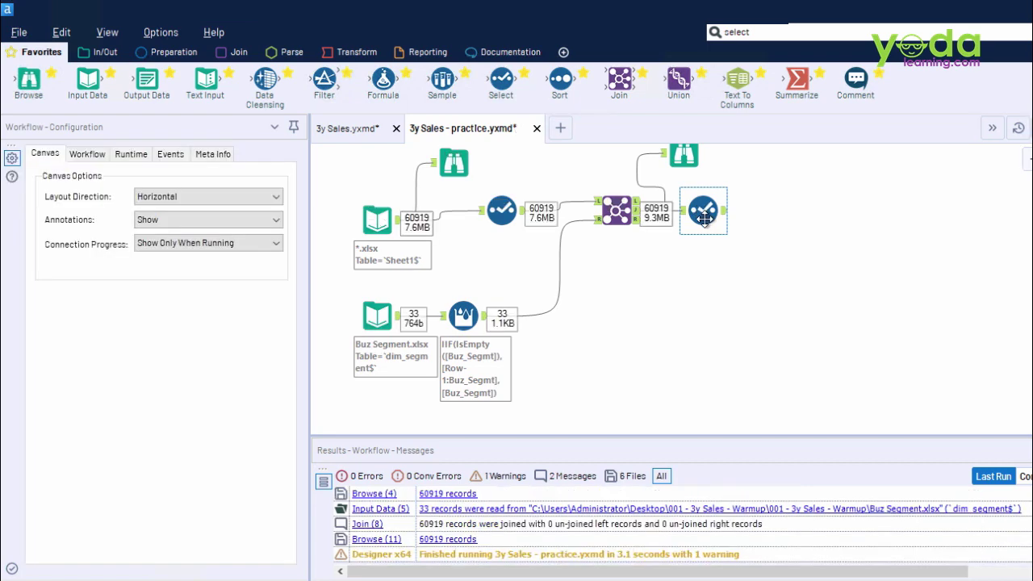
Step: Uncheck Segmt_Category in the Select and rerun, leaving 10 output fields
{"action": "left_click", "coordinate": [703, 216]}
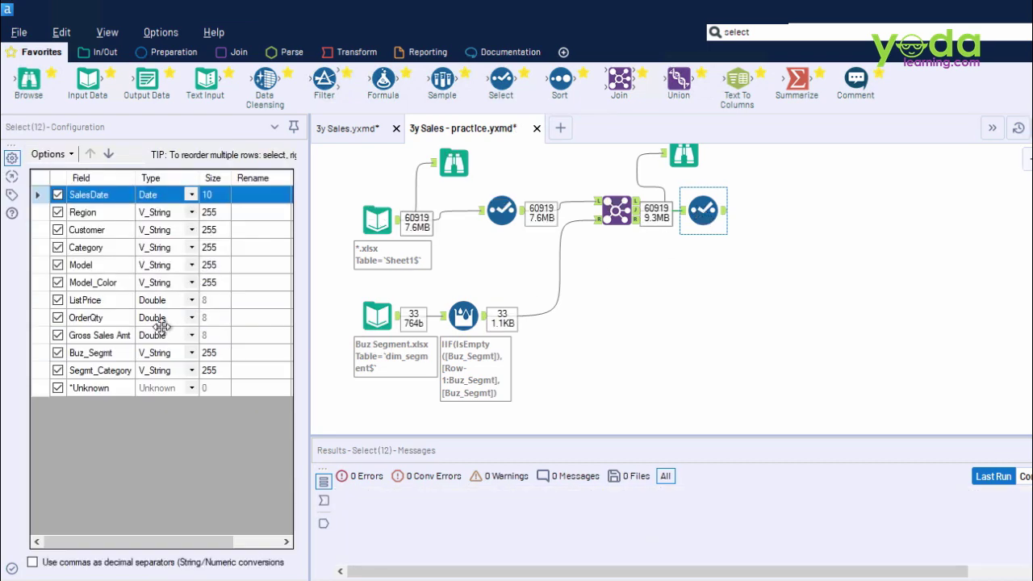
{"action": "left_click", "coordinate": [63, 373]}
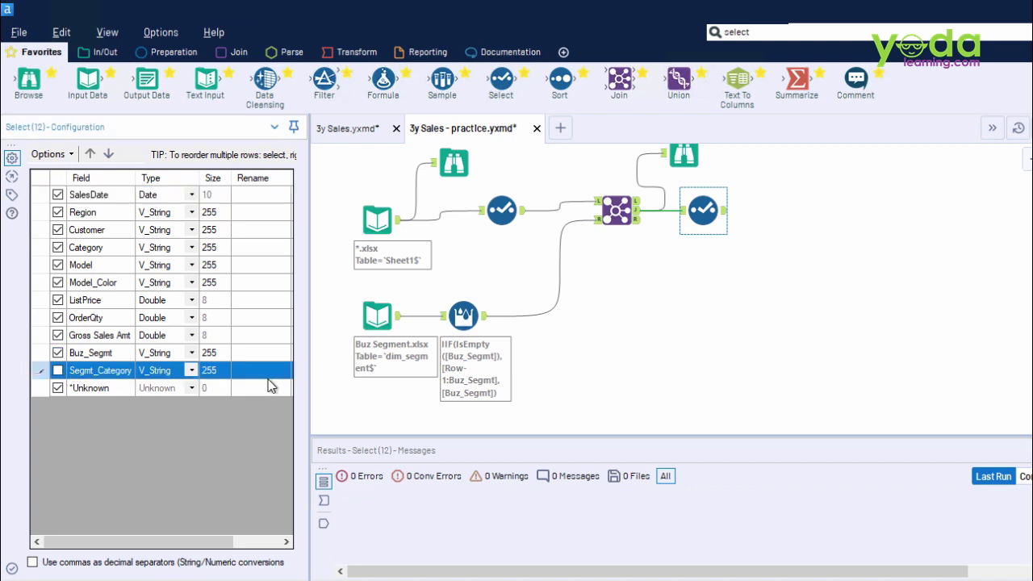
{"action": "key", "text": "ctrl+r"}
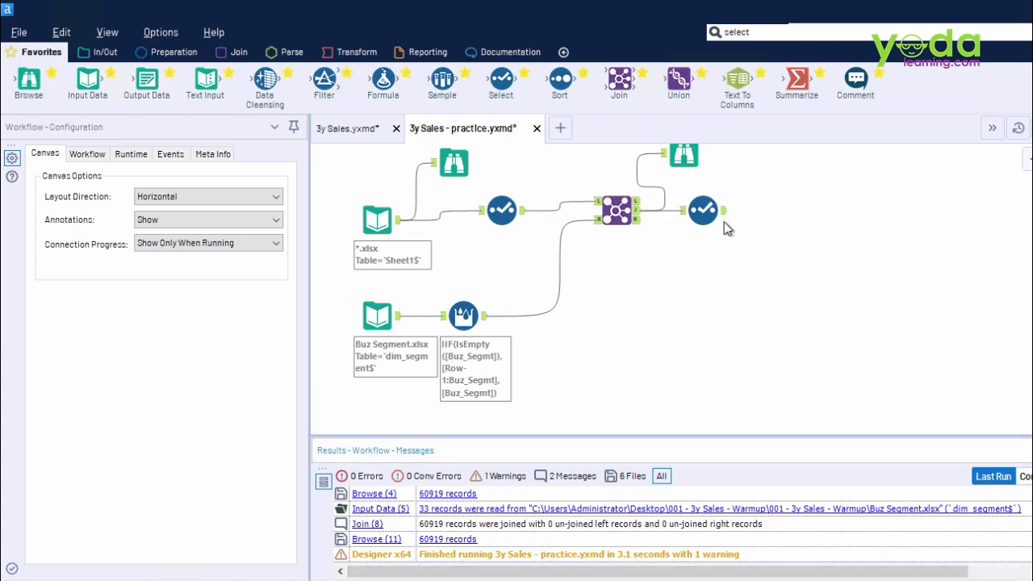
{"action": "left_click", "coordinate": [724, 213]}
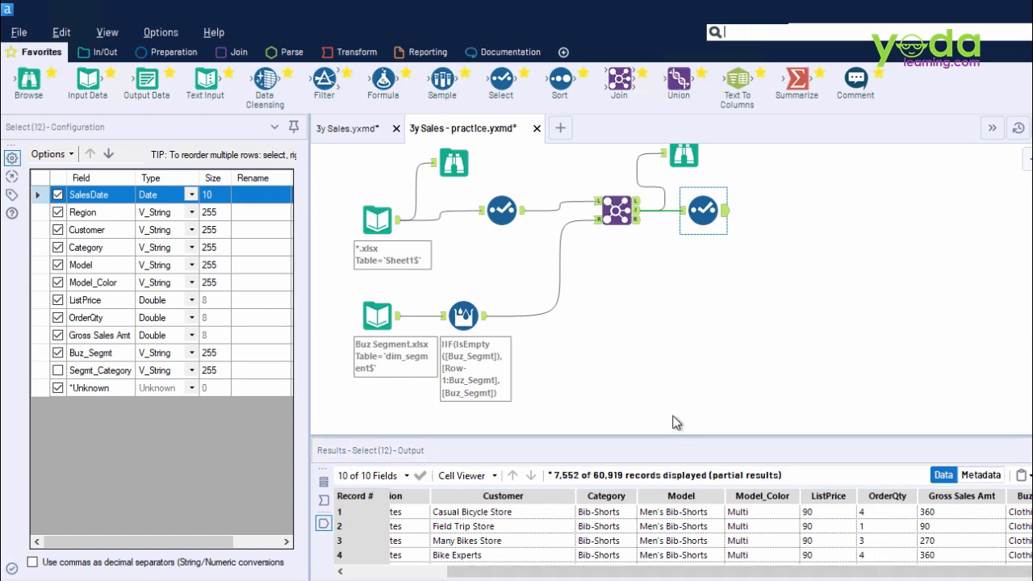
Step: Add a Filter after the Select keeping Region equals 'United States'
{"action": "left_click", "coordinate": [750, 31]}
{"action": "type", "text": "filter"}
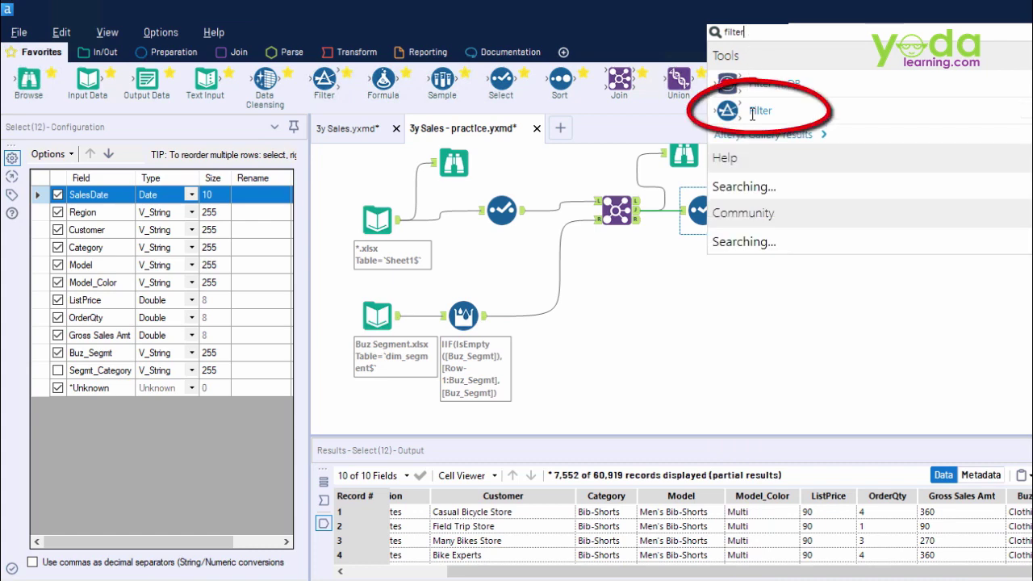
{"action": "left_click_drag", "start_coordinate": [752, 114], "coordinate": [780, 212]}
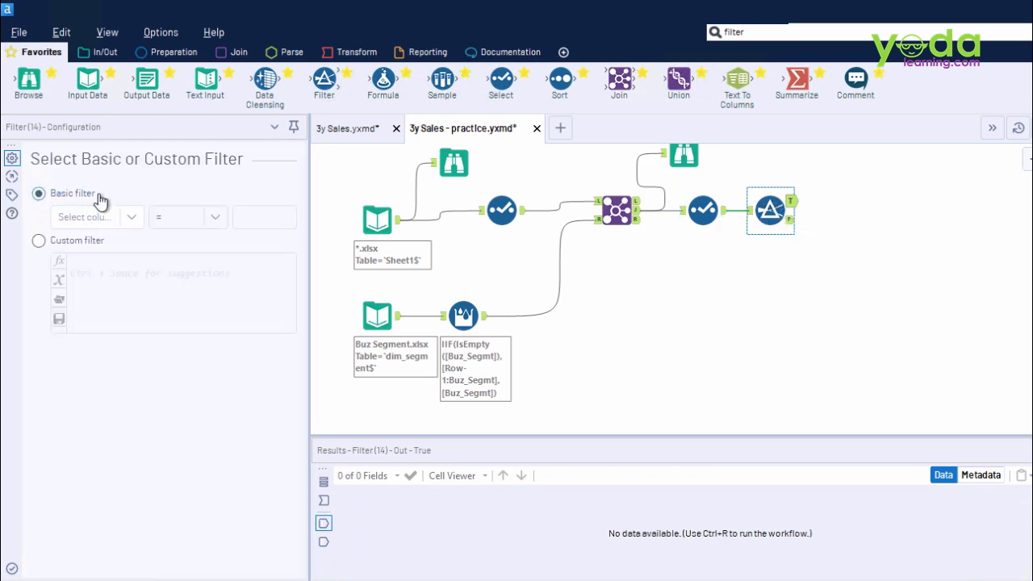
{"action": "left_click", "coordinate": [96, 218]}
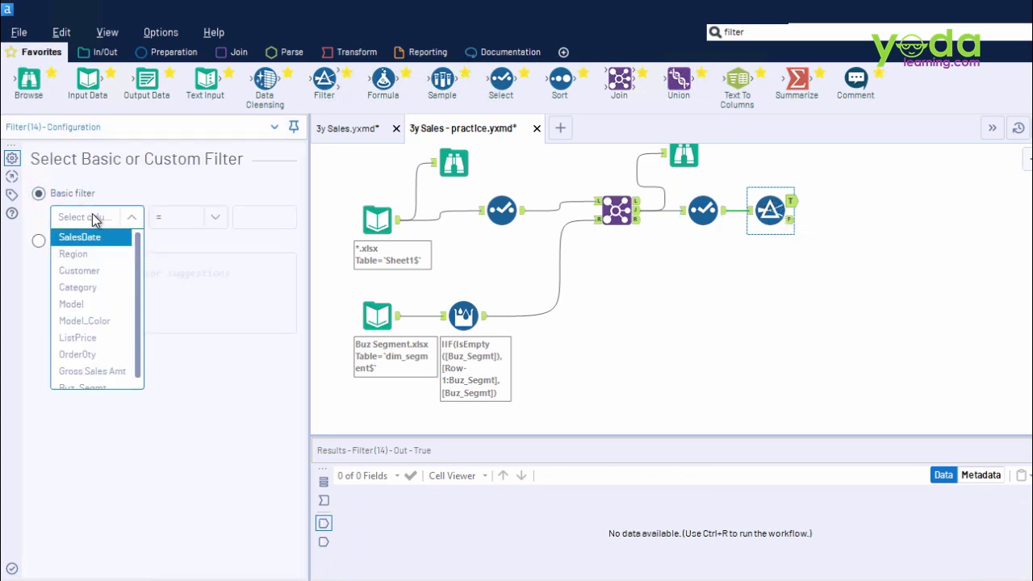
{"action": "left_click", "coordinate": [81, 256]}
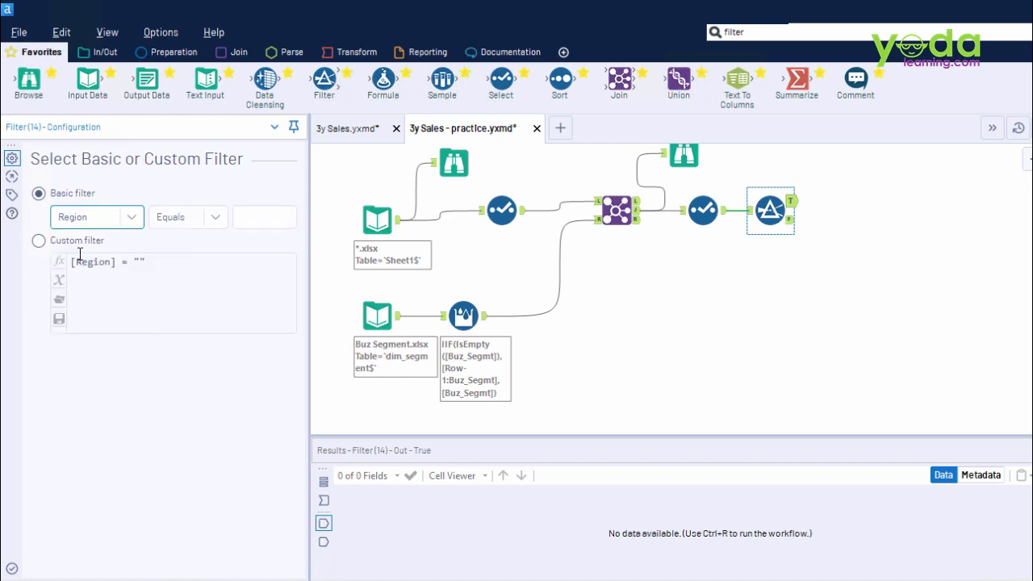
{"action": "left_click", "coordinate": [255, 218]}
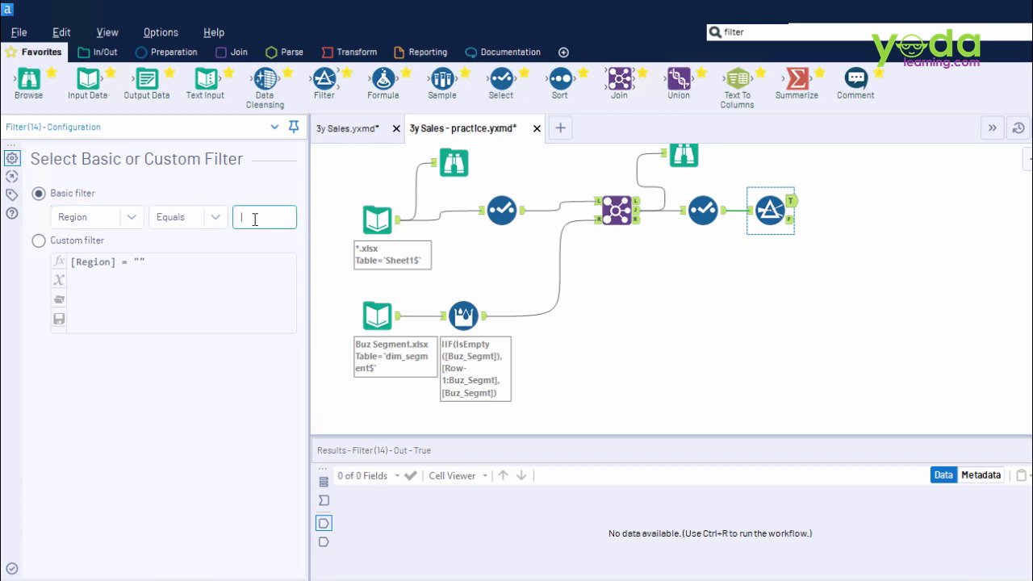
{"action": "type", "text": "United States"}
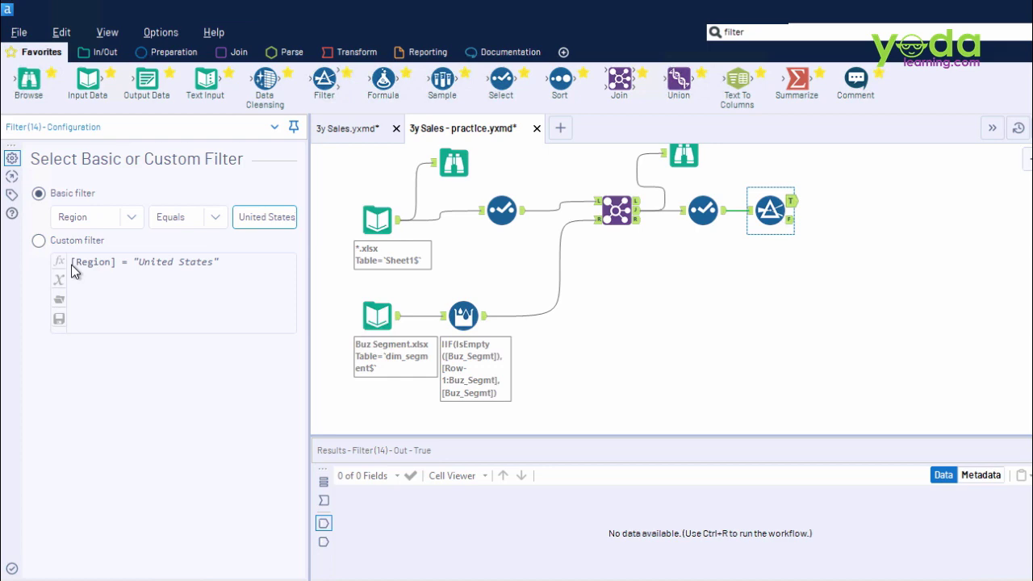
Step: Run and compare the 38,809 passing and 22,110 rejected records
{"action": "key", "text": "ctrl+r"}
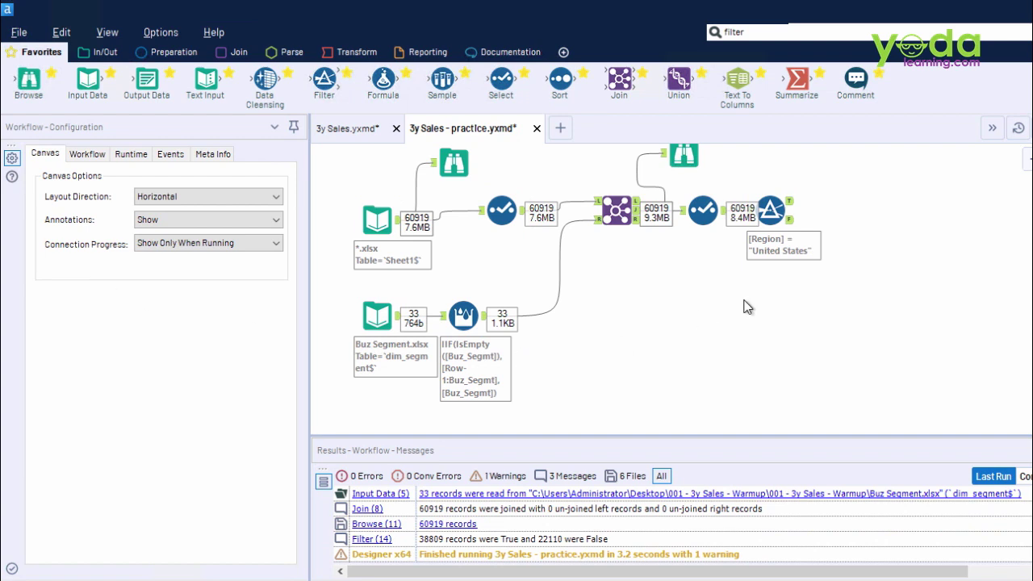
{"action": "left_click", "coordinate": [791, 203]}
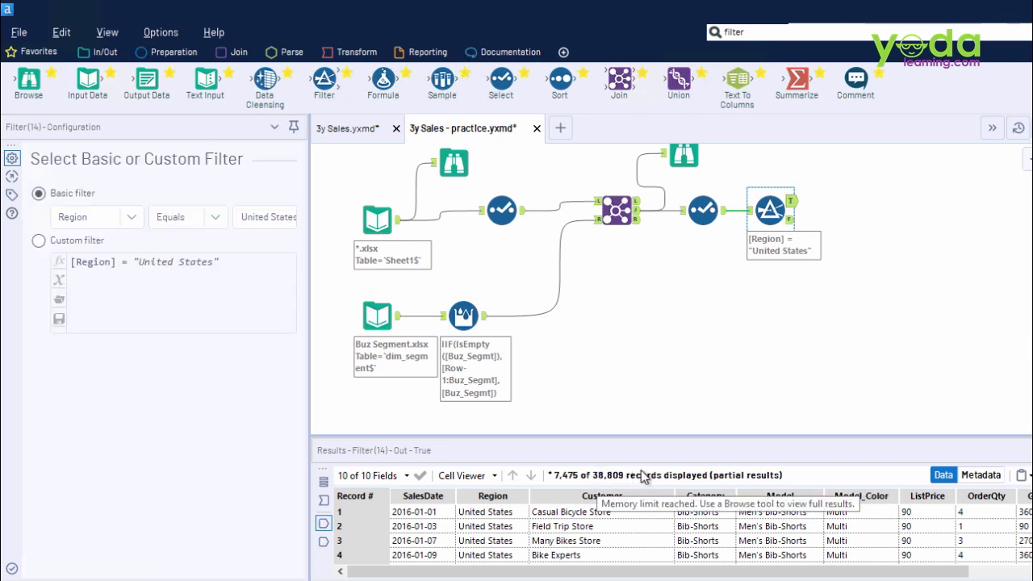
{"action": "left_click", "coordinate": [790, 223]}
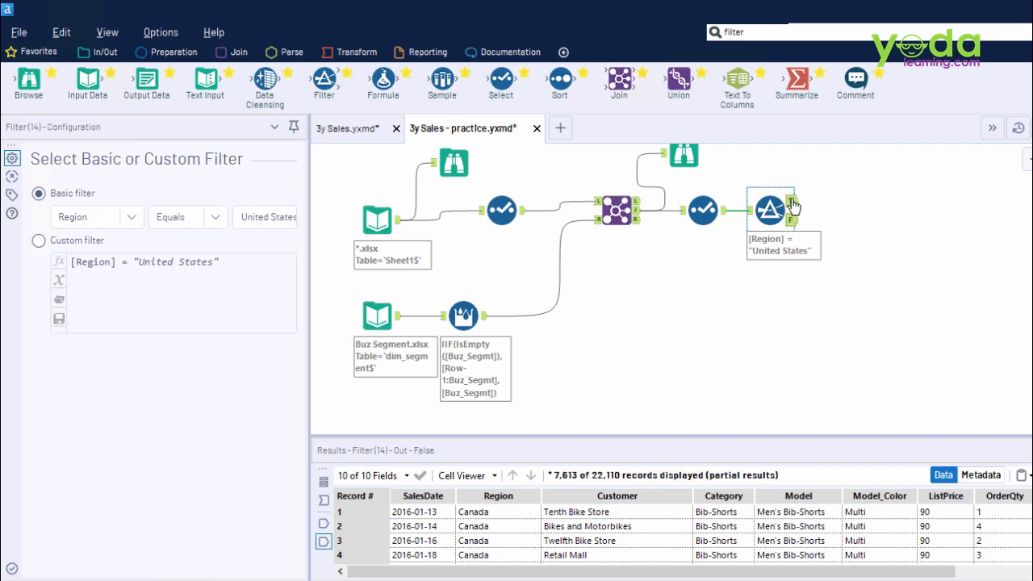
{"action": "left_click", "coordinate": [792, 202]}
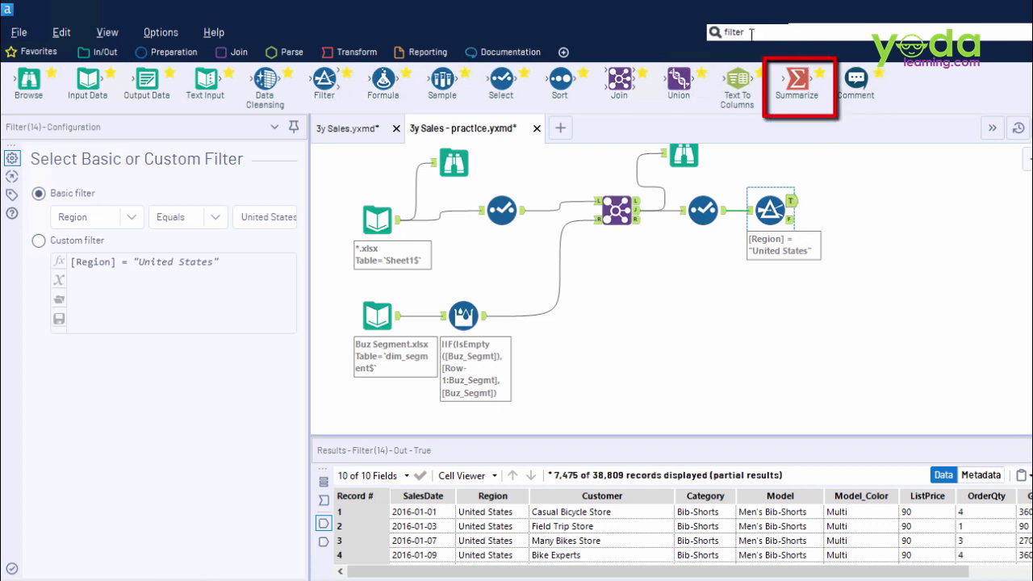
Step: Add a Summarize tool on the Filter's true output, grouping by Buz_Segmt
{"action": "left_click_drag", "start_coordinate": [796, 82], "coordinate": [860, 202]}
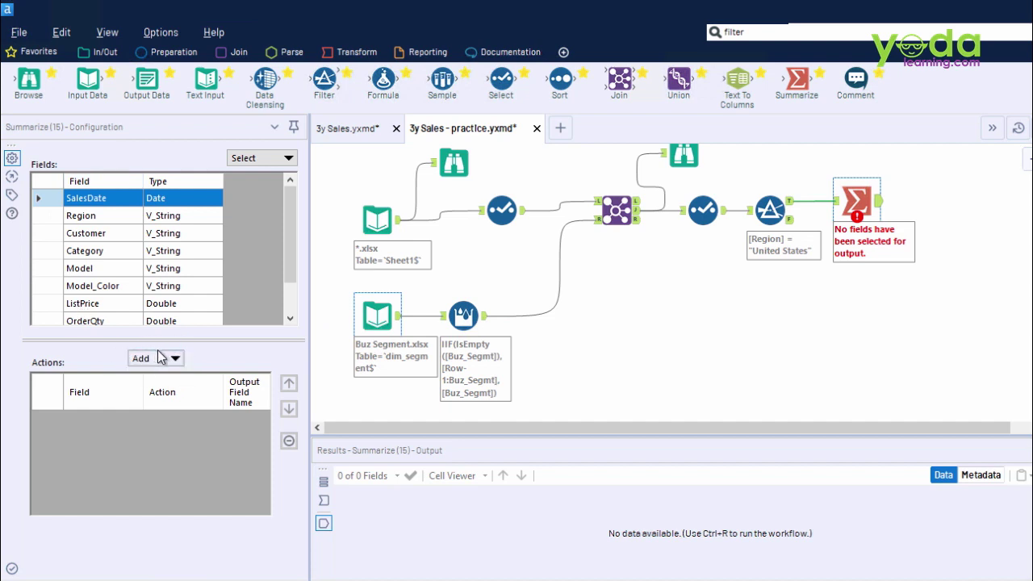
{"action": "left_click_drag", "start_coordinate": [288, 247], "coordinate": [286, 270]}
{"action": "left_click", "coordinate": [105, 304]}
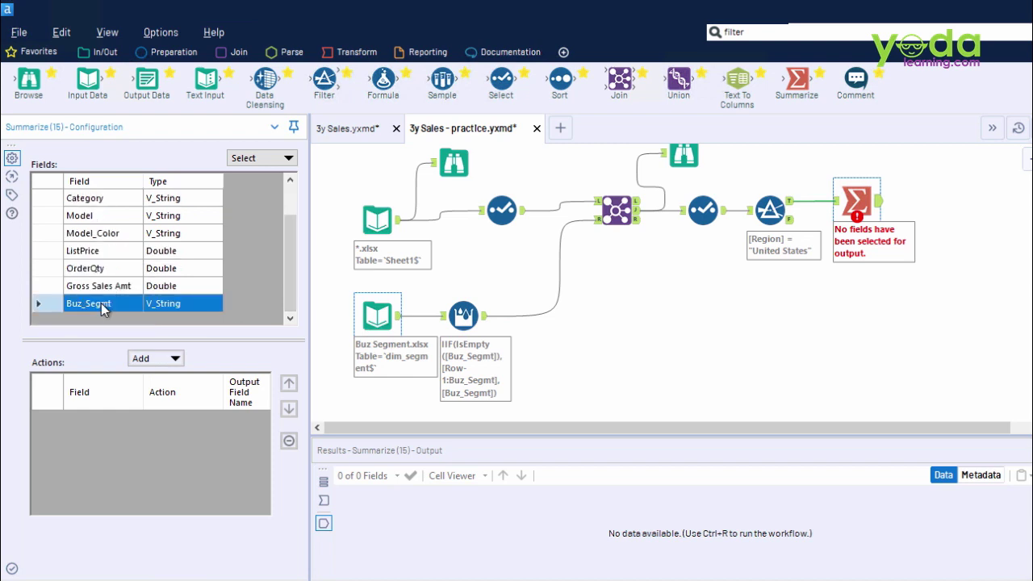
{"action": "left_click", "coordinate": [156, 359]}
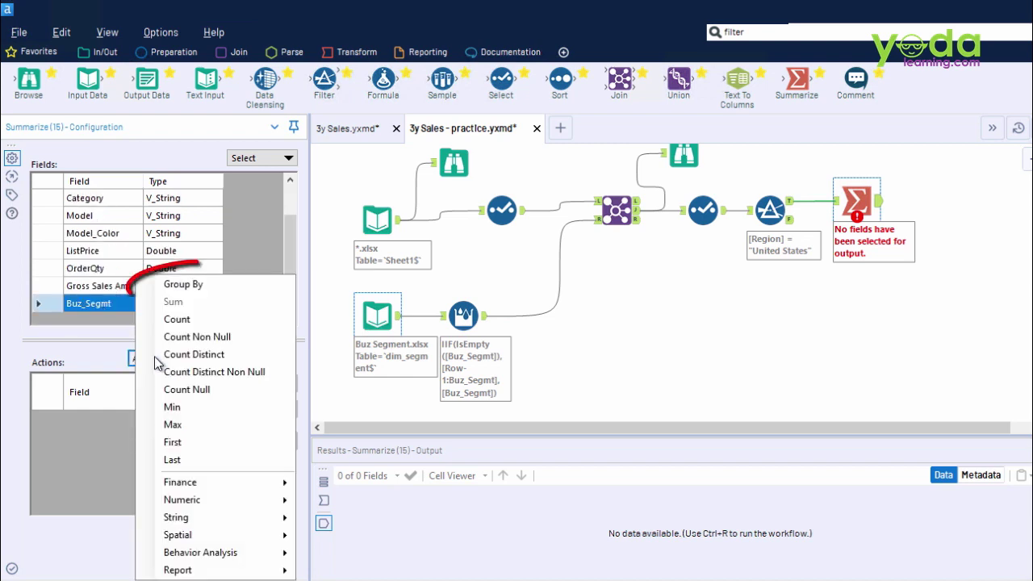
{"action": "left_click", "coordinate": [177, 286]}
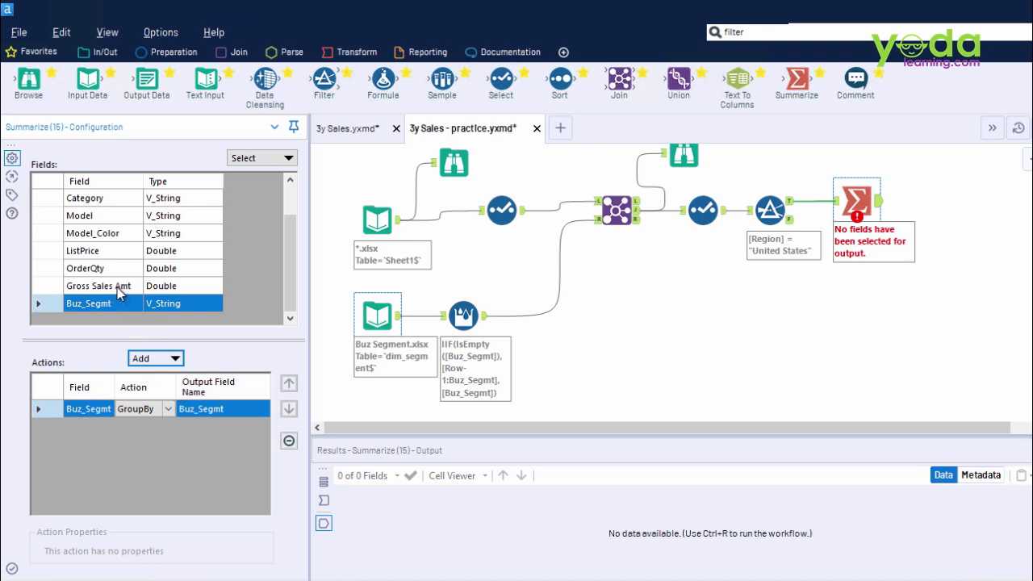
Step: Add Sum and Count of Gross Sales Amt, then run to get four segment rows
{"action": "left_click", "coordinate": [117, 291]}
{"action": "left_click", "coordinate": [173, 359]}
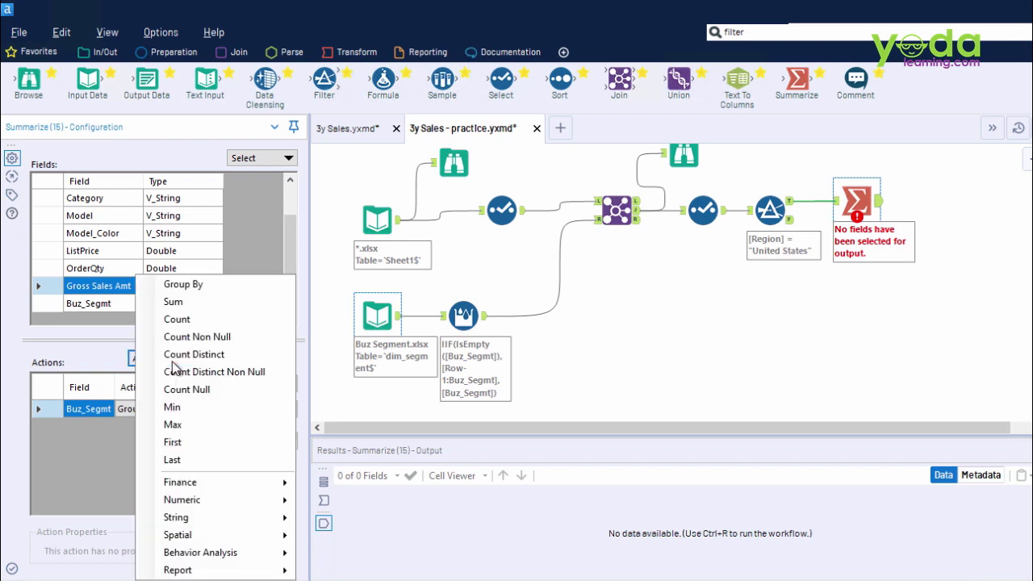
{"action": "left_click", "coordinate": [176, 303]}
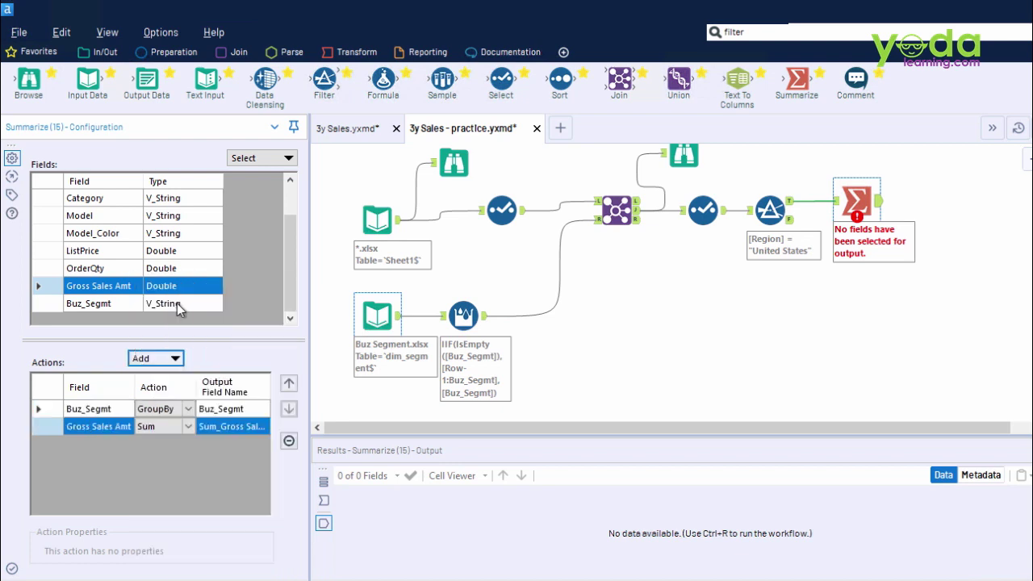
{"action": "left_click", "coordinate": [172, 360]}
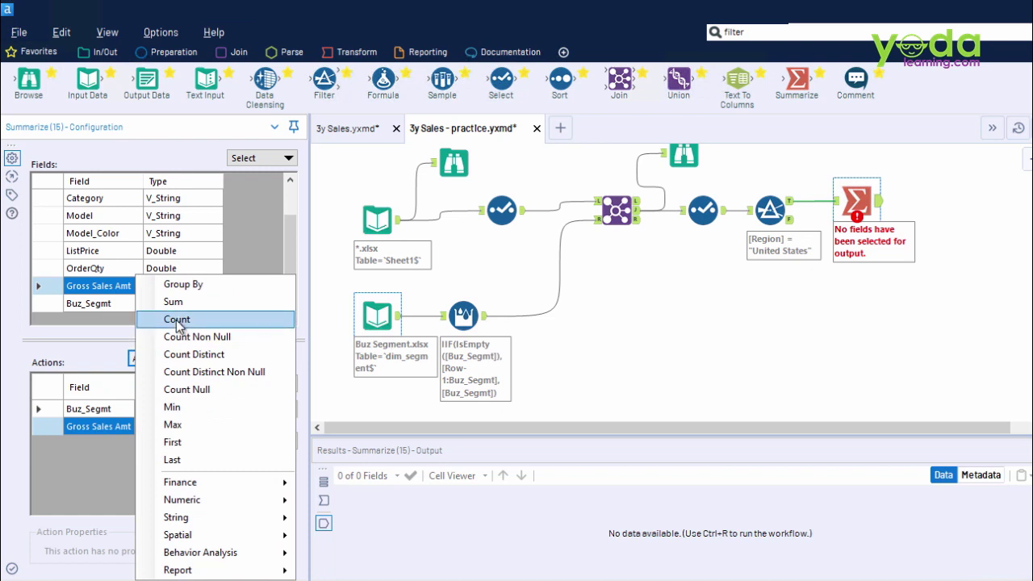
{"action": "left_click", "coordinate": [177, 319]}
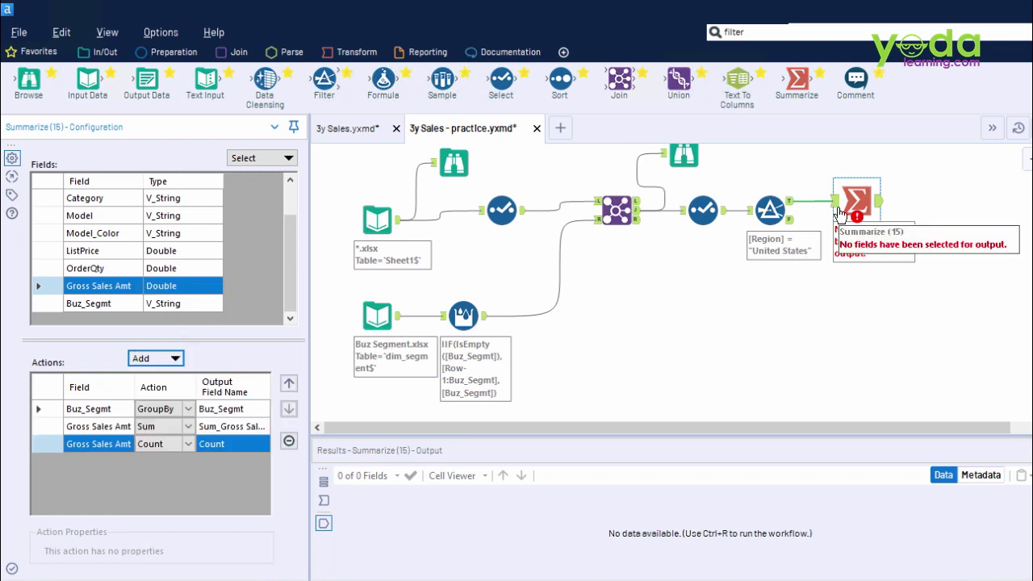
{"action": "key", "text": "ctrl+r"}
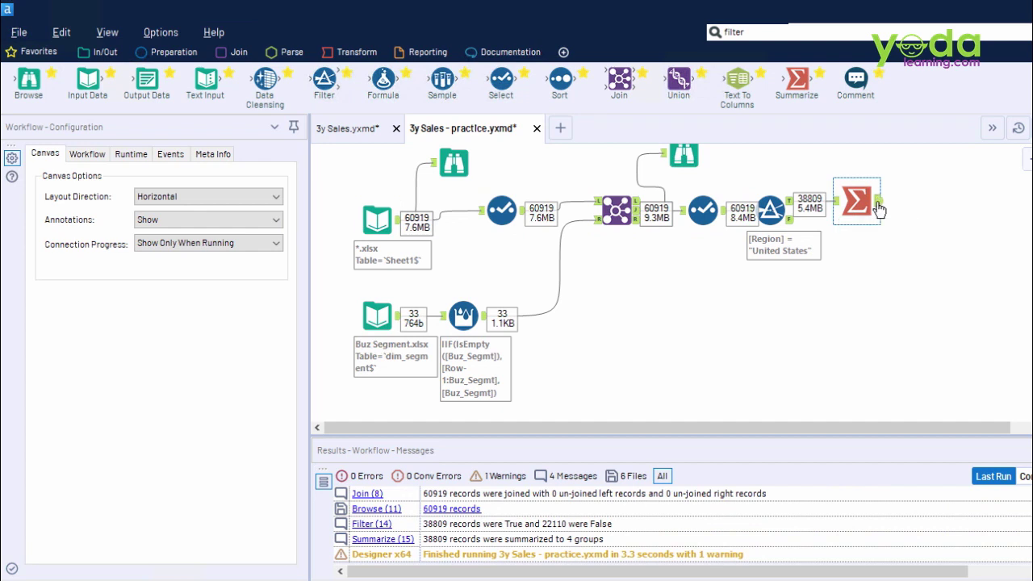
{"action": "left_click", "coordinate": [878, 207]}
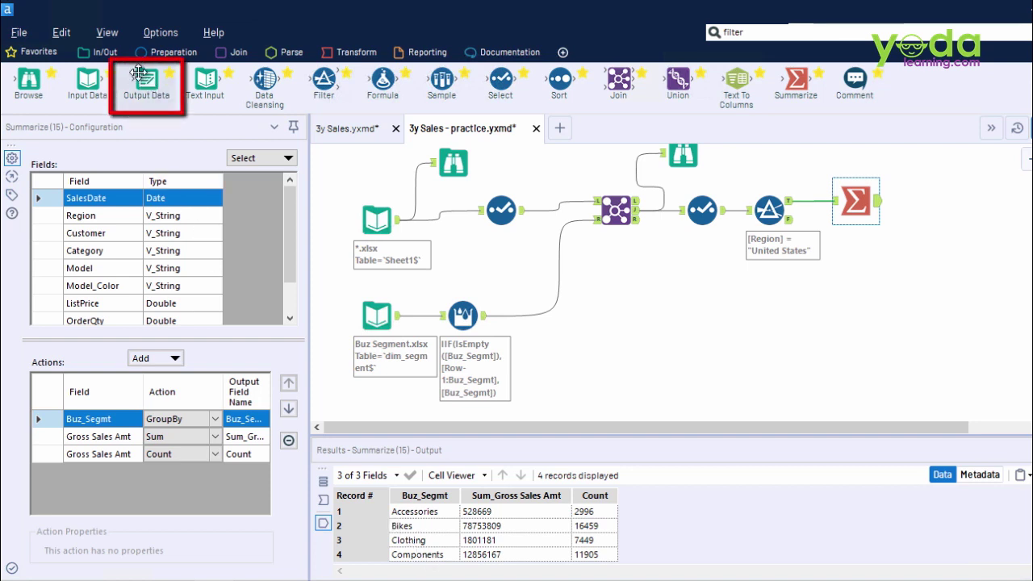
Step: Add an Output Data tool after Summarize writing to file '3y' in the Output folder
{"action": "left_click_drag", "start_coordinate": [134, 82], "coordinate": [934, 201]}
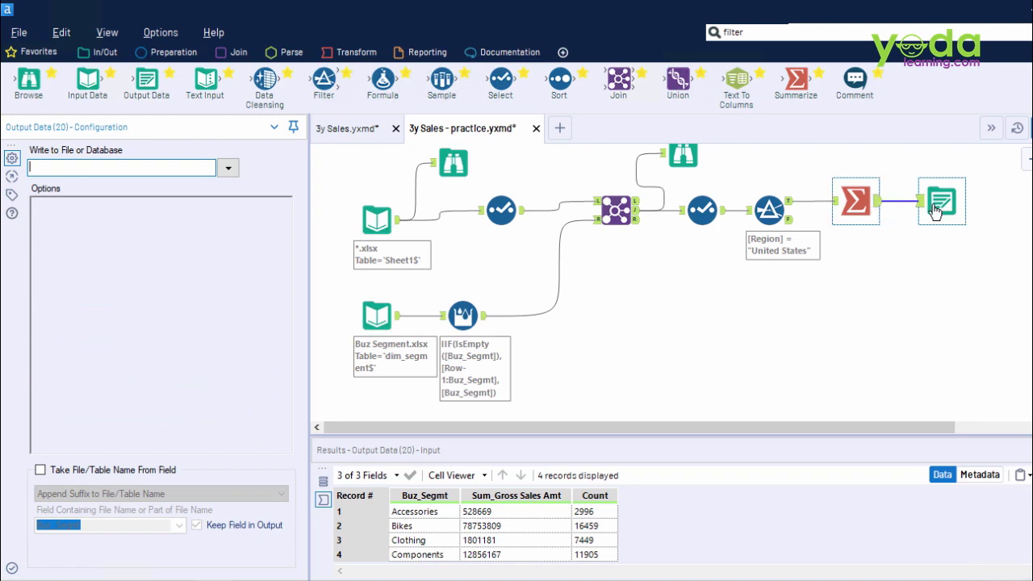
{"action": "left_click", "coordinate": [935, 203]}
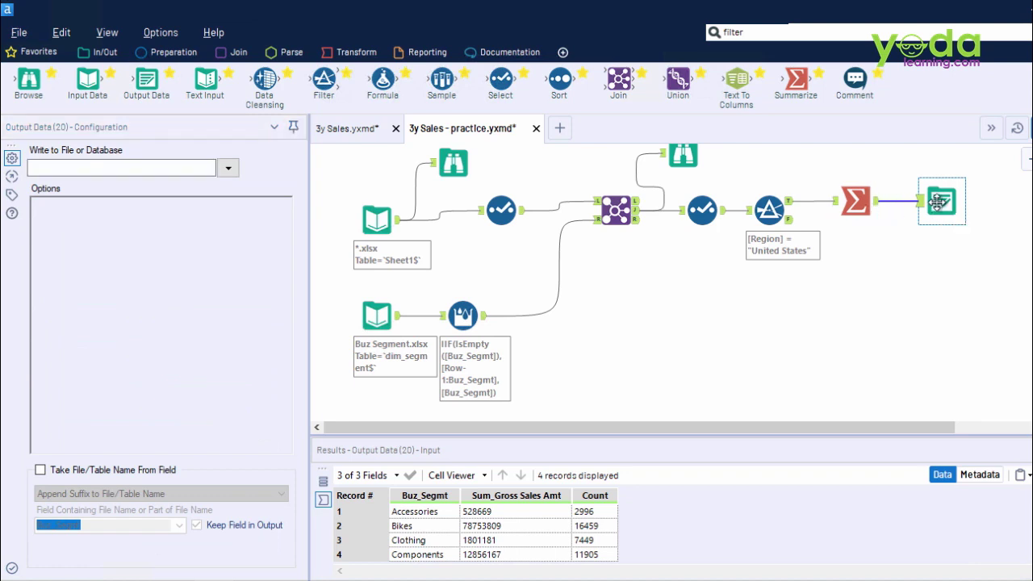
{"action": "left_click", "coordinate": [227, 167]}
{"action": "left_click", "coordinate": [58, 198]}
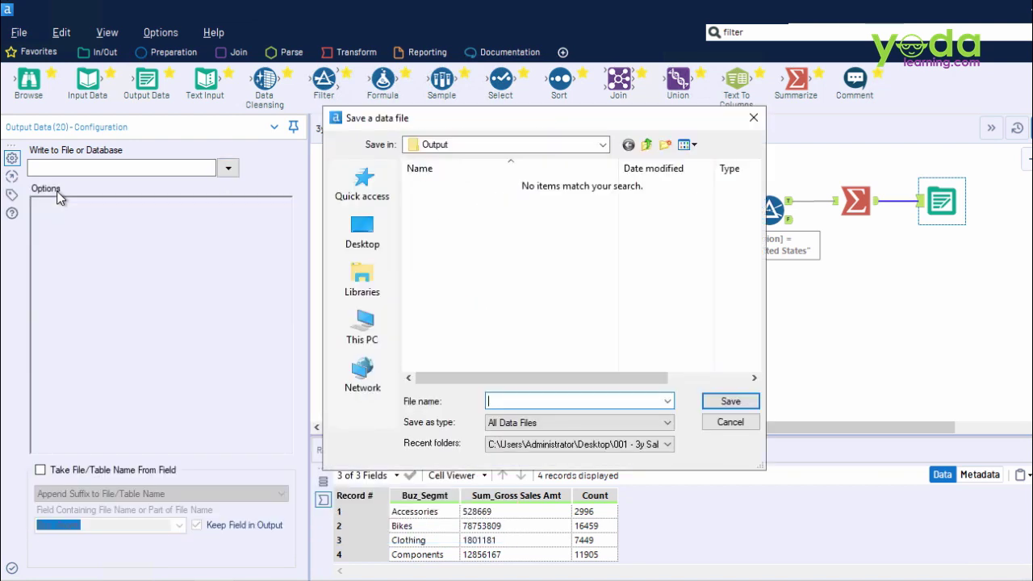
{"action": "type", "text": "3y"}
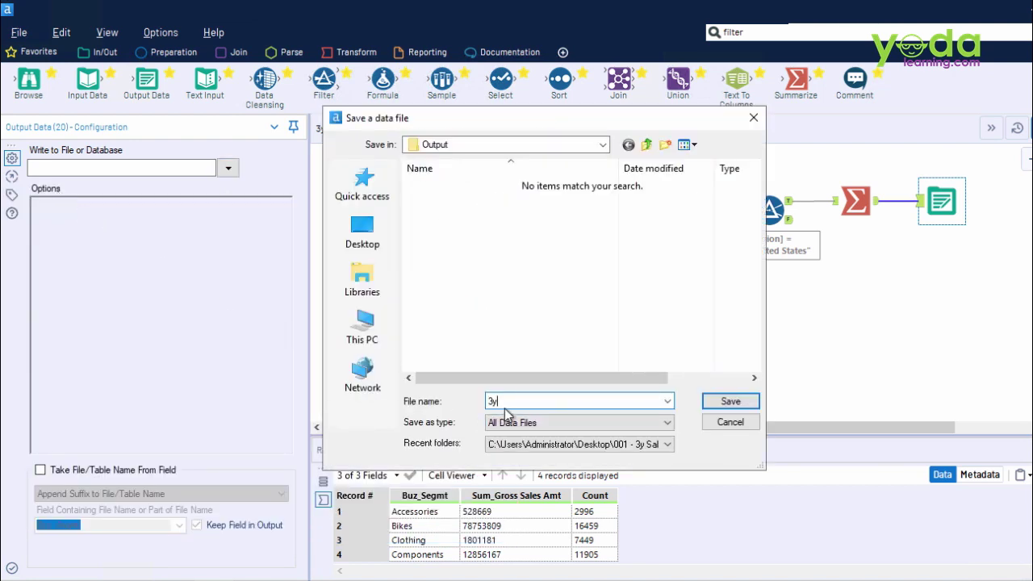
{"action": "left_click", "coordinate": [754, 399]}
Step: Set the output format to Comma-Delimited Text with a .csv extension, then run
{"action": "left_click", "coordinate": [284, 239]}
{"action": "left_click", "coordinate": [284, 239]}
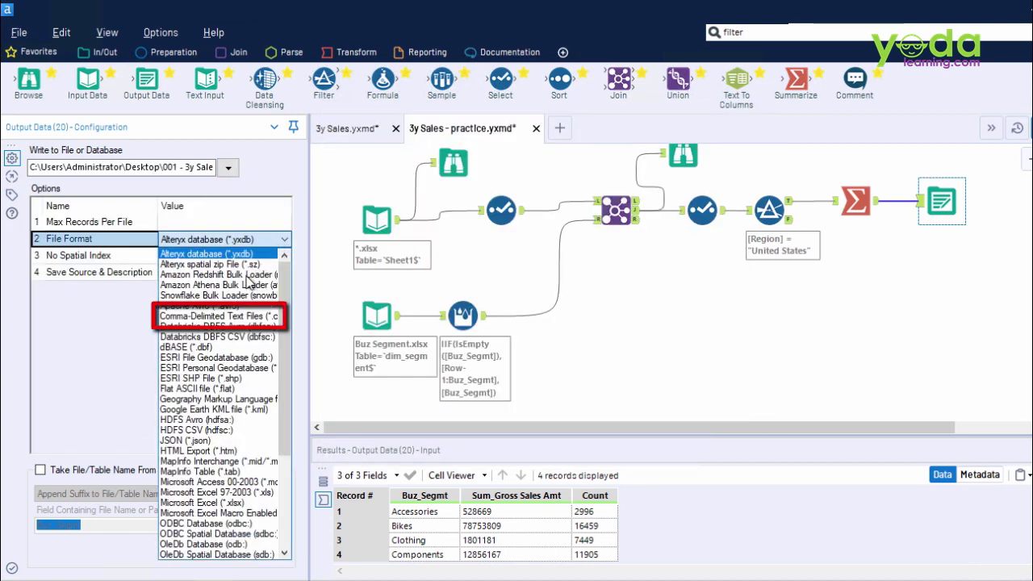
{"action": "left_click", "coordinate": [235, 317]}
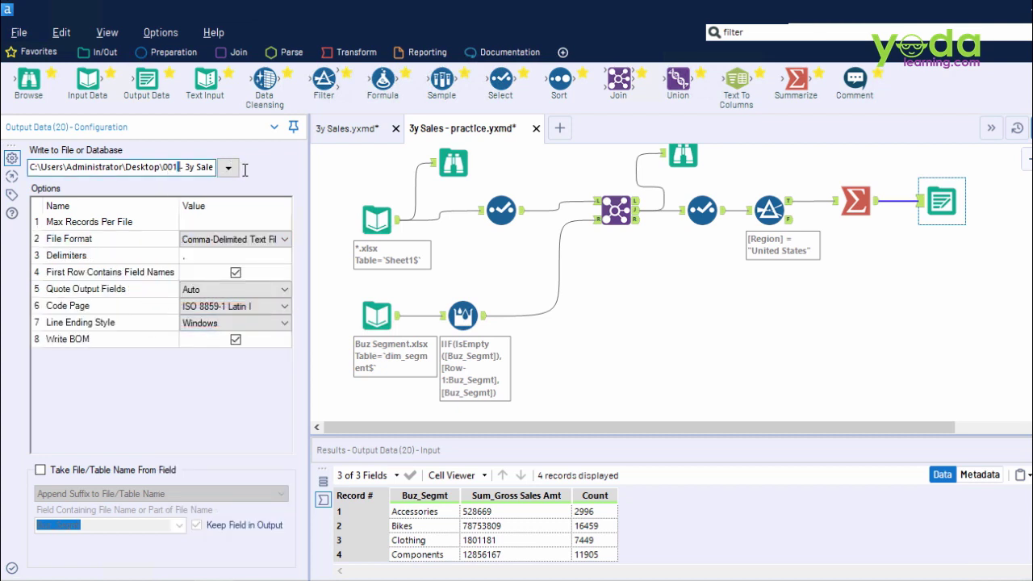
{"action": "left_click_drag", "start_coordinate": [171, 174], "coordinate": [226, 167]}
{"action": "left_click", "coordinate": [197, 167]}
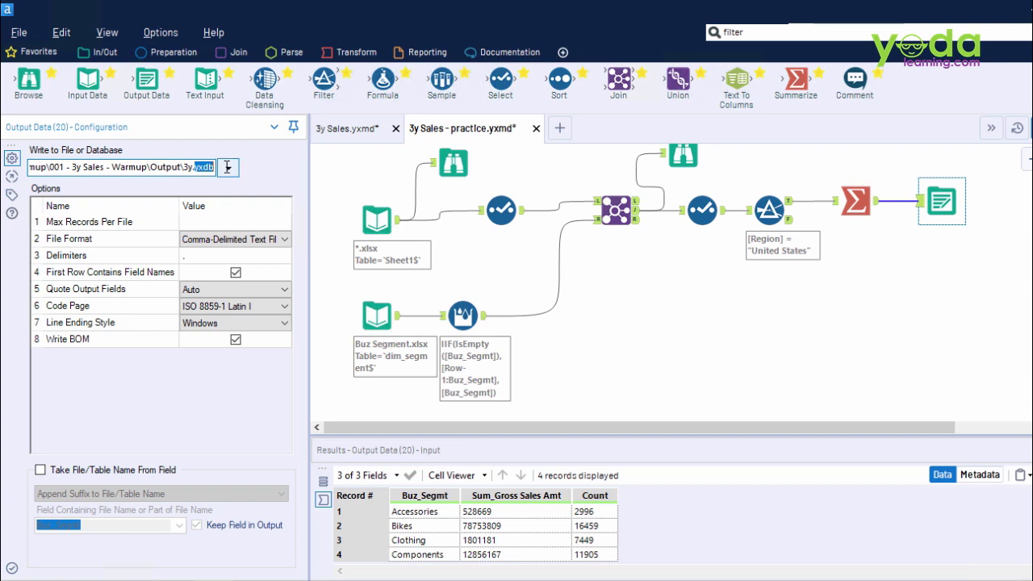
{"action": "type", "text": "csv"}
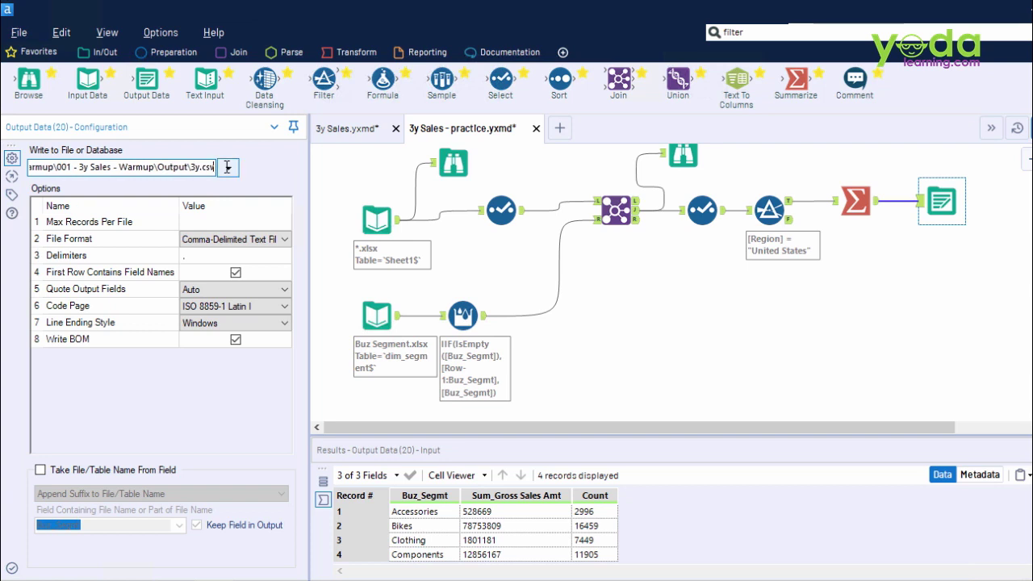
{"action": "key", "text": "ctrl+r"}
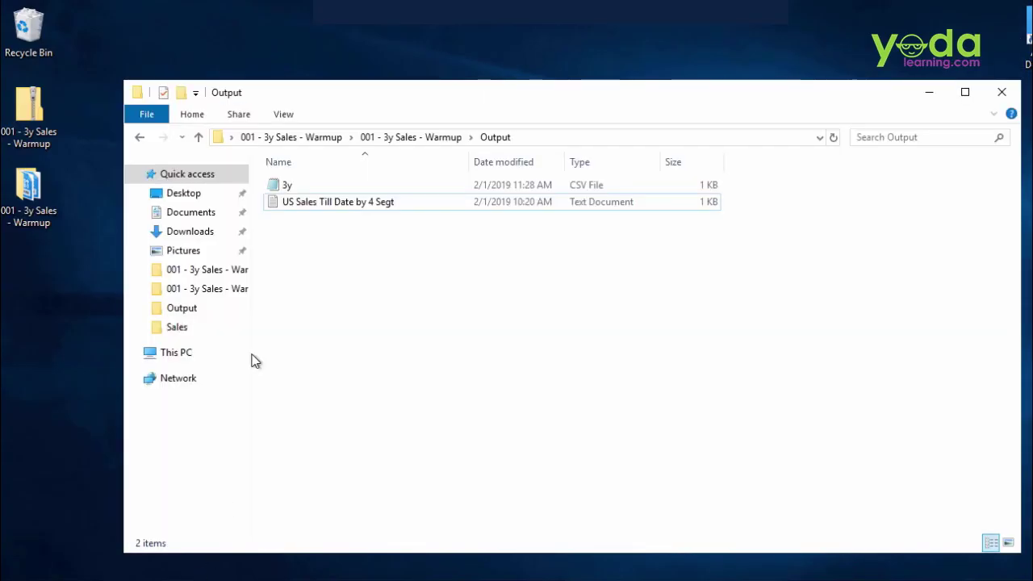
Step: Open 3y.csv in Notepad to view the four segment sums and counts
{"action": "double_click", "coordinate": [287, 188]}
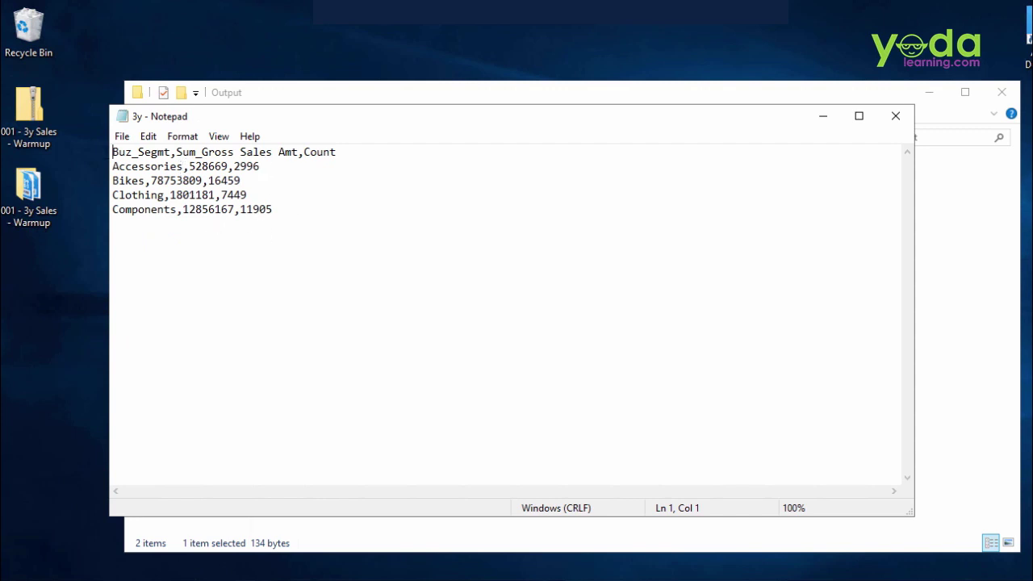
Step: Copy 2019.xlsx from the Sales new files folder into the Sales folder beside 2016–2018
{"action": "double_click", "coordinate": [40, 224]}
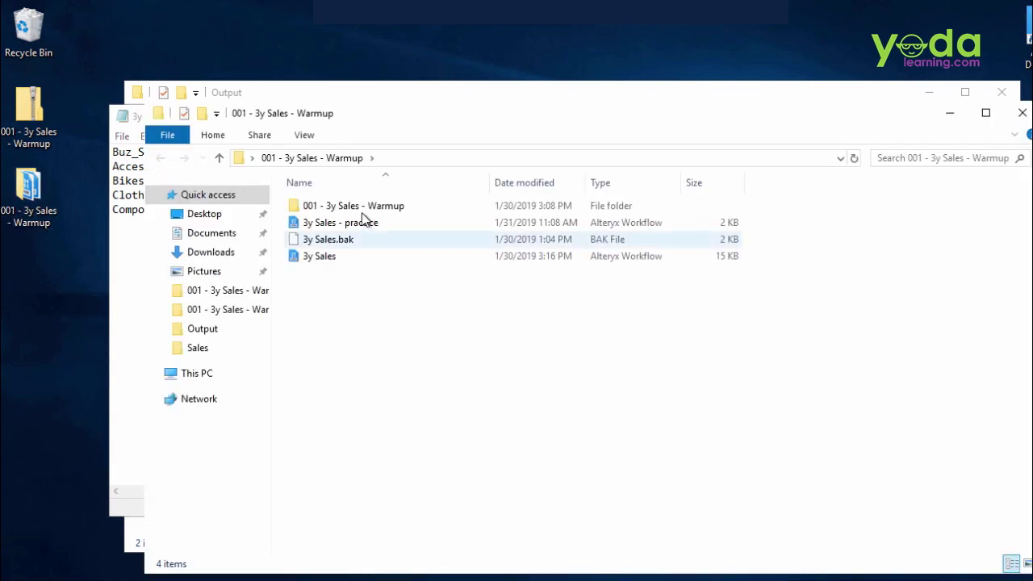
{"action": "double_click", "coordinate": [359, 207]}
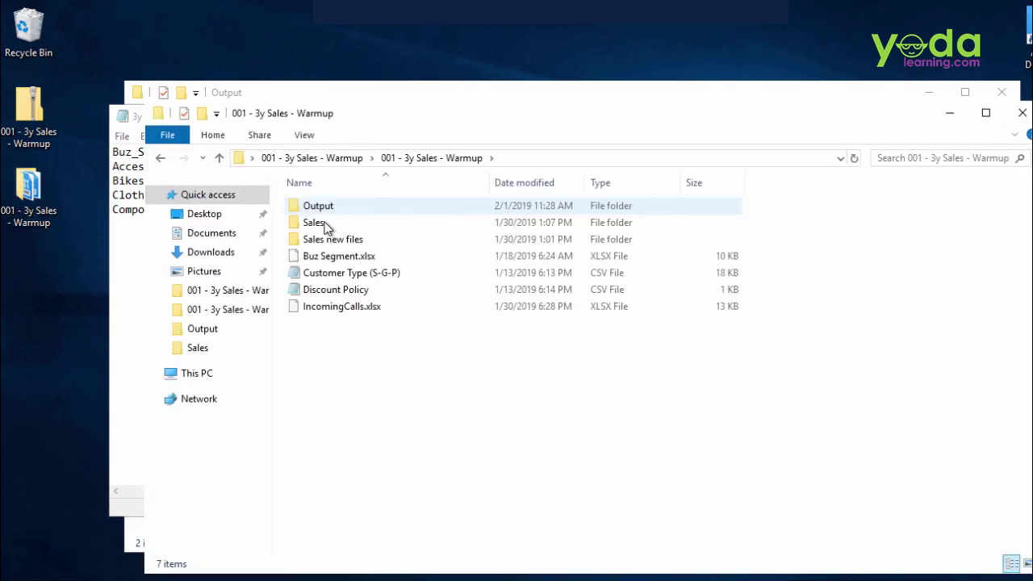
{"action": "double_click", "coordinate": [323, 223]}
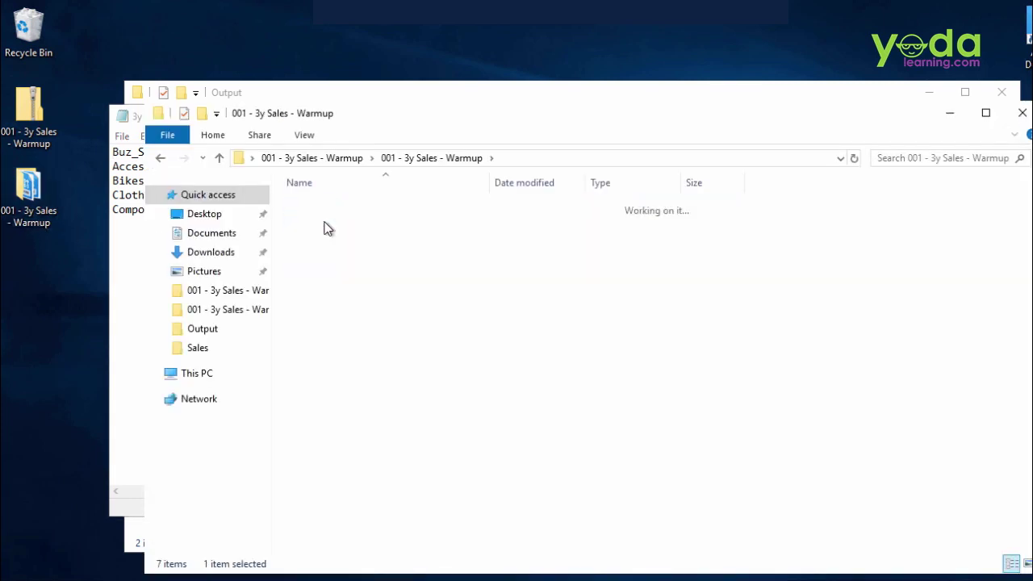
{"action": "left_click", "coordinate": [158, 159]}
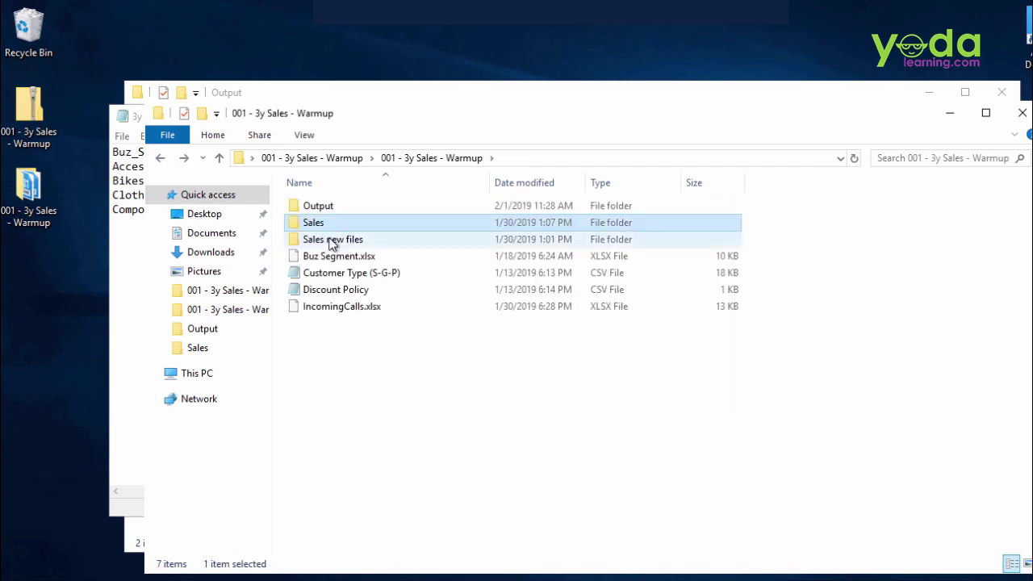
{"action": "double_click", "coordinate": [332, 240]}
{"action": "left_click", "coordinate": [321, 209]}
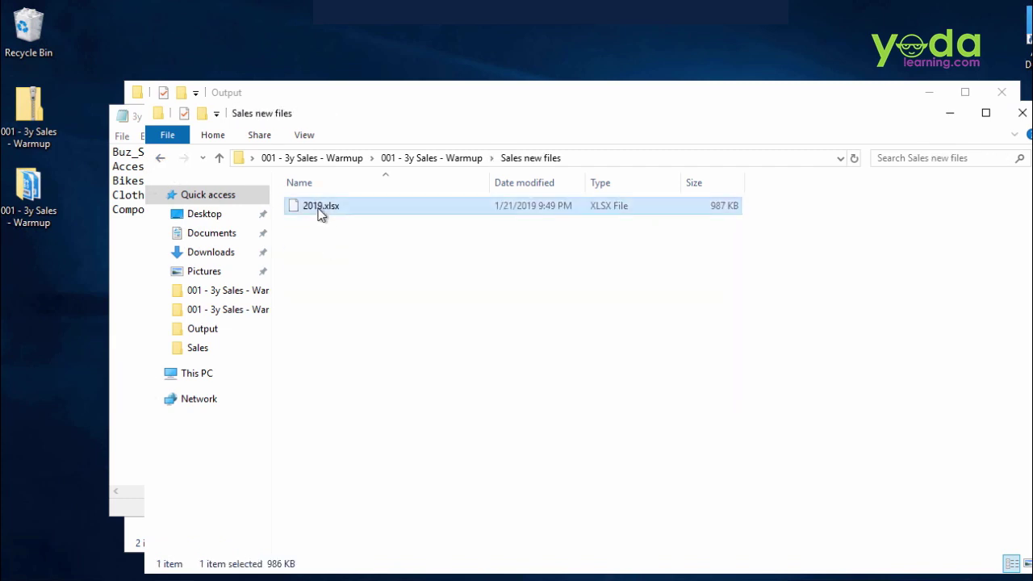
{"action": "left_click", "coordinate": [162, 158]}
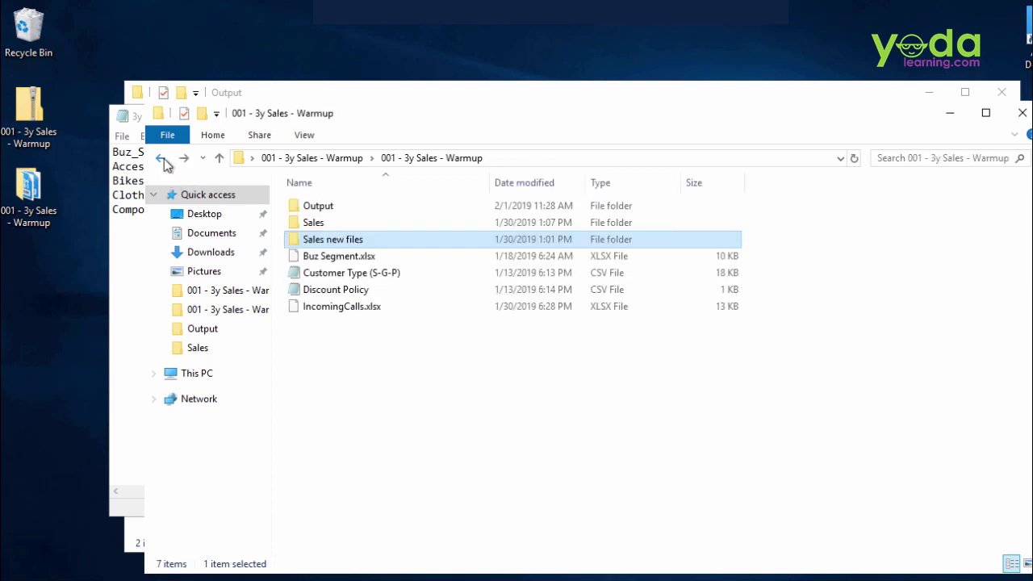
{"action": "double_click", "coordinate": [306, 222]}
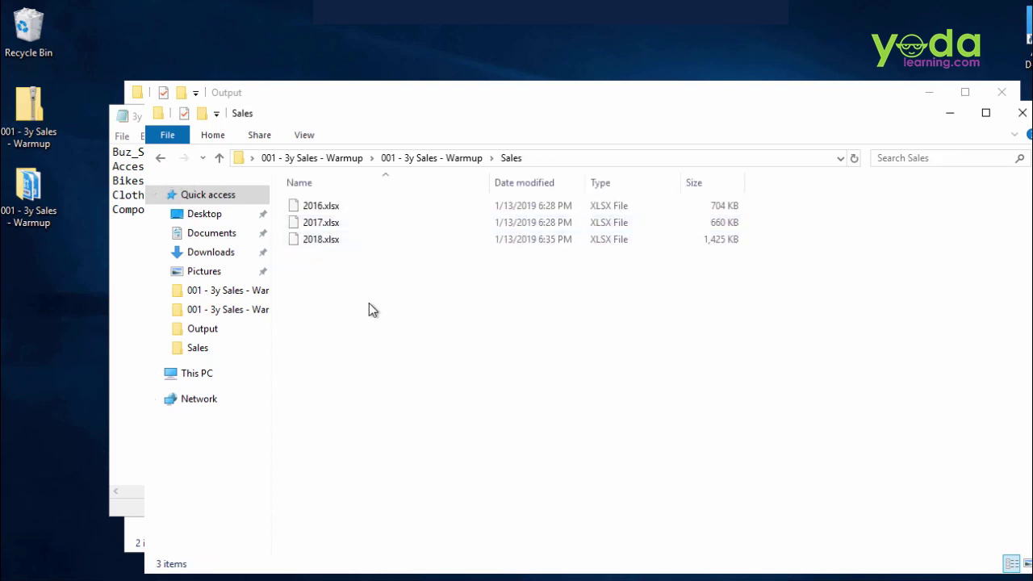
{"action": "key", "text": "ctrl+v"}
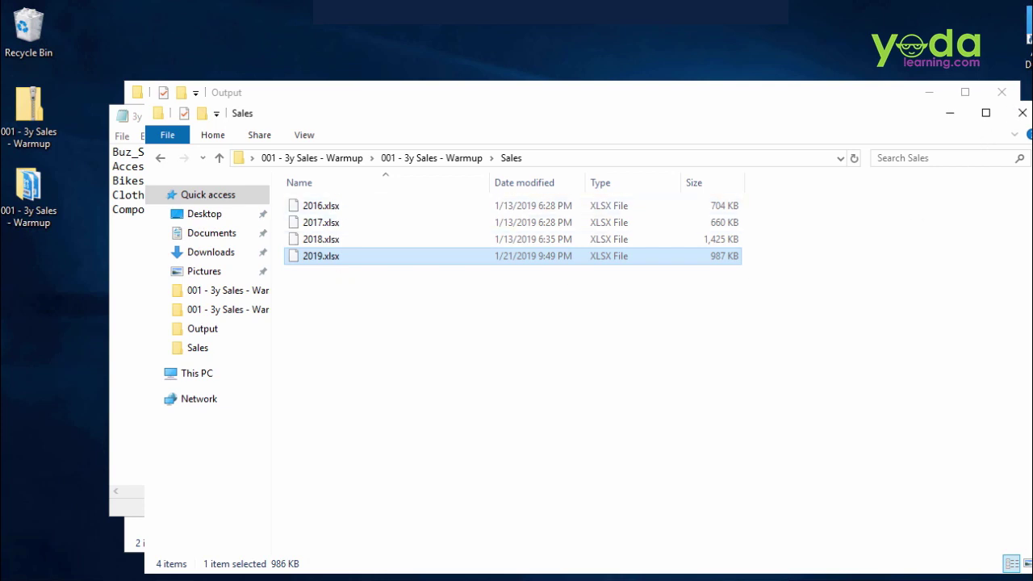
Step: Close the extra Explorer window and the 3y.csv Notepad file showing Accessories 528669
{"action": "left_click", "coordinate": [1020, 114]}
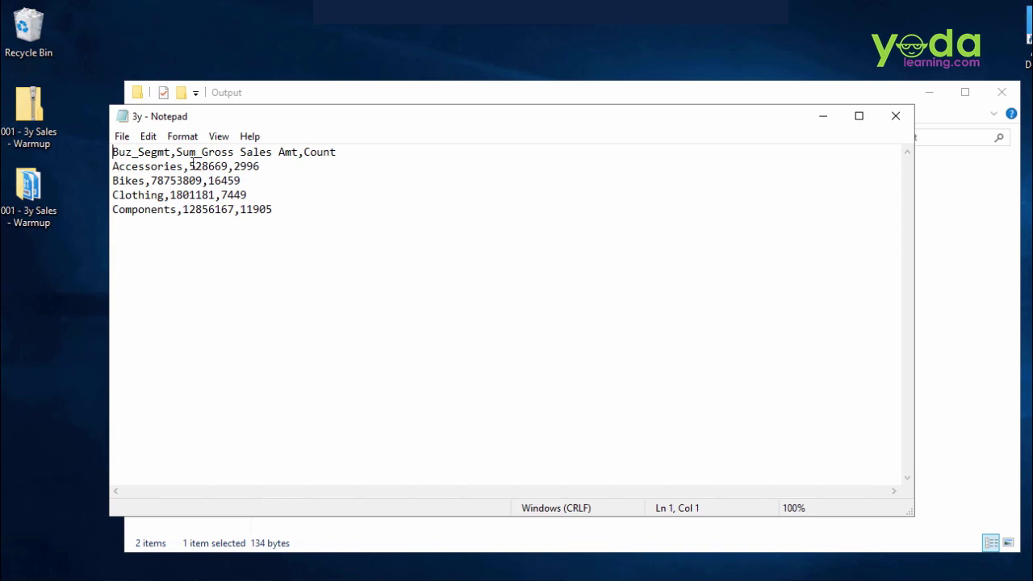
{"action": "left_click_drag", "start_coordinate": [190, 166], "coordinate": [233, 166]}
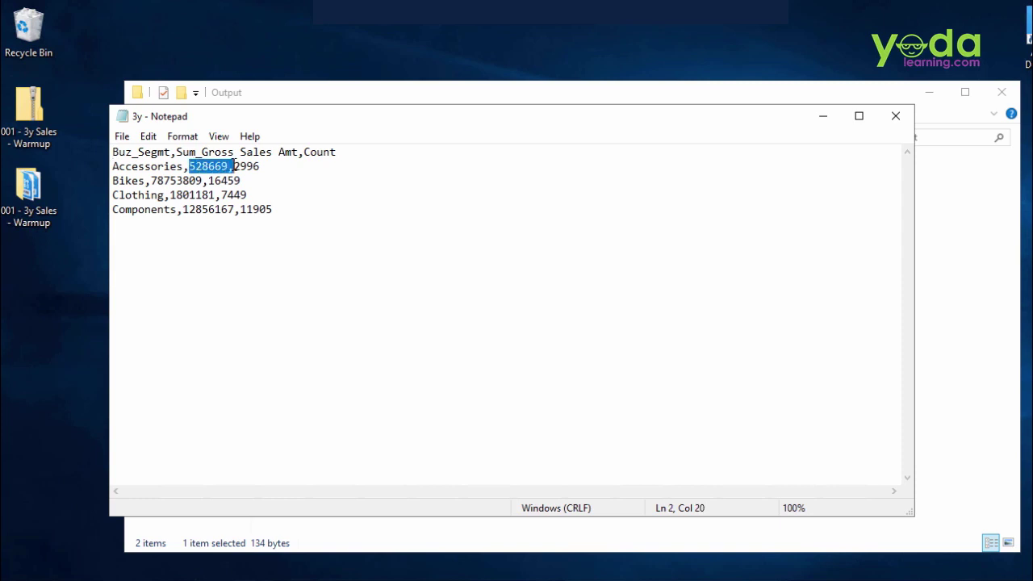
{"action": "left_click", "coordinate": [894, 116]}
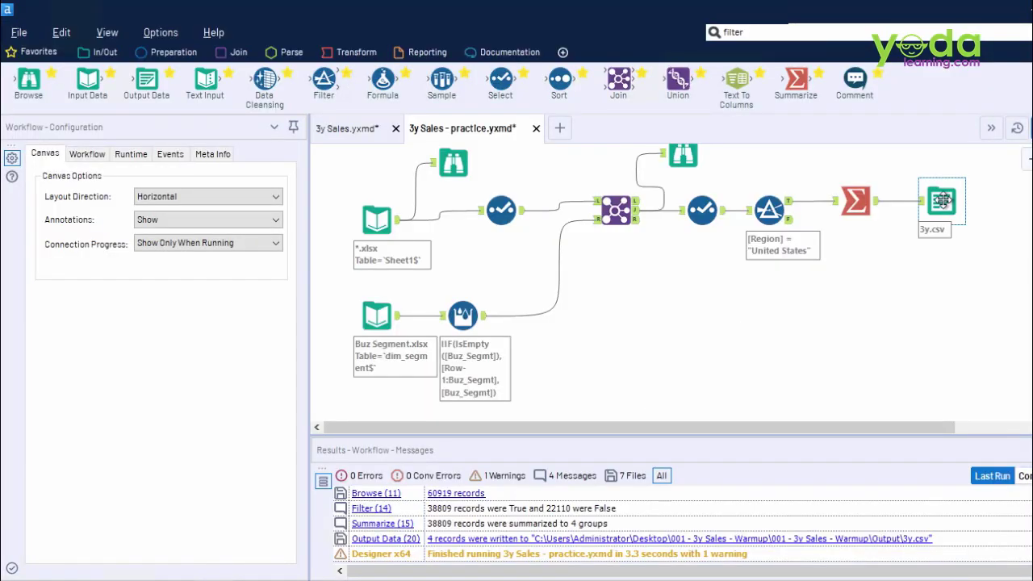
Step: Rerun the workflow and check the summary, input records and US-filtered results for 81,646 records
{"action": "left_click", "coordinate": [941, 200]}
{"action": "left_click", "coordinate": [907, 308]}
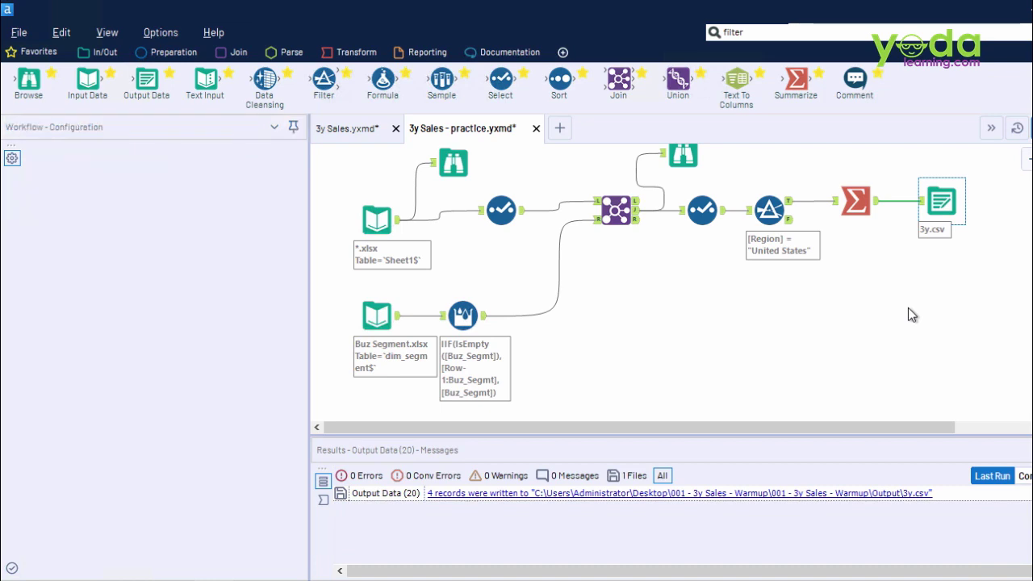
{"action": "key", "text": "ctrl+r"}
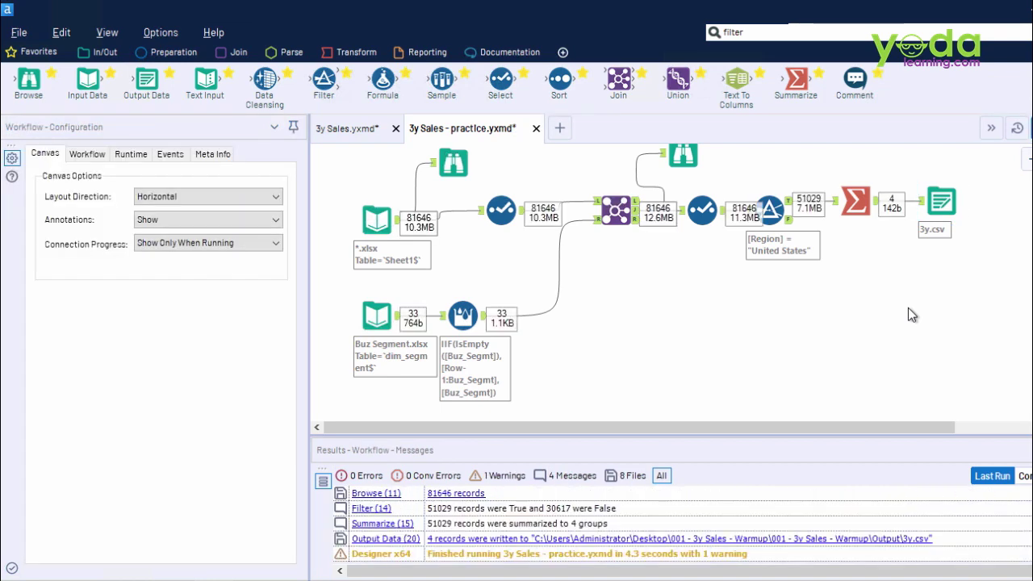
{"action": "left_click", "coordinate": [876, 207]}
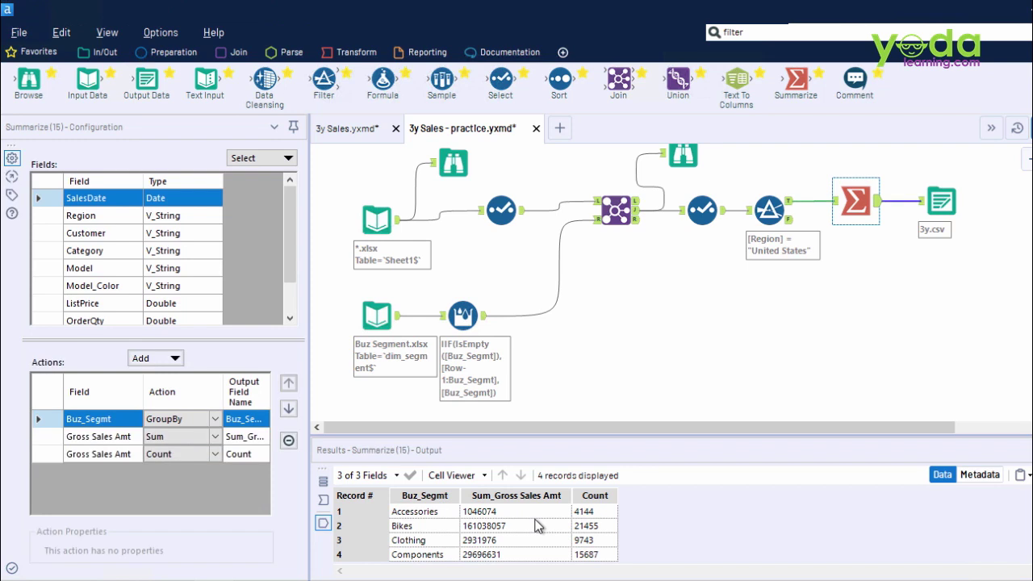
{"action": "left_click", "coordinate": [379, 223]}
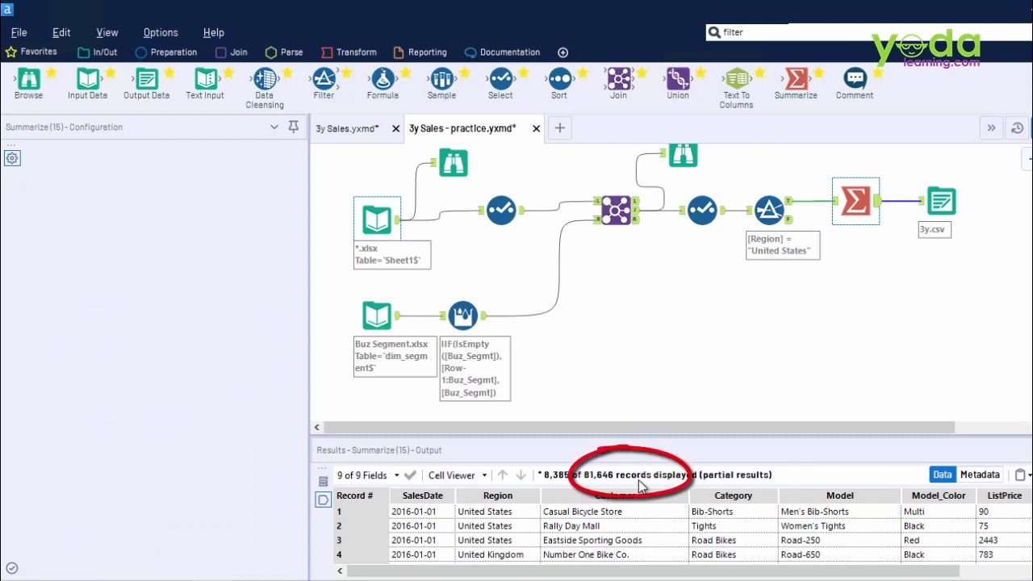
{"action": "left_click", "coordinate": [644, 415]}
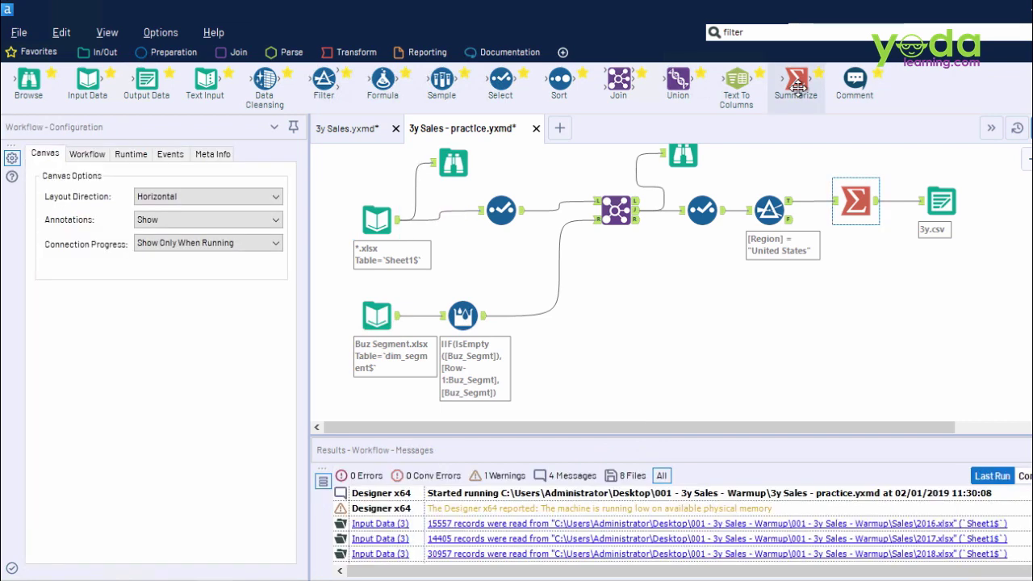
{"action": "left_click", "coordinate": [792, 211]}
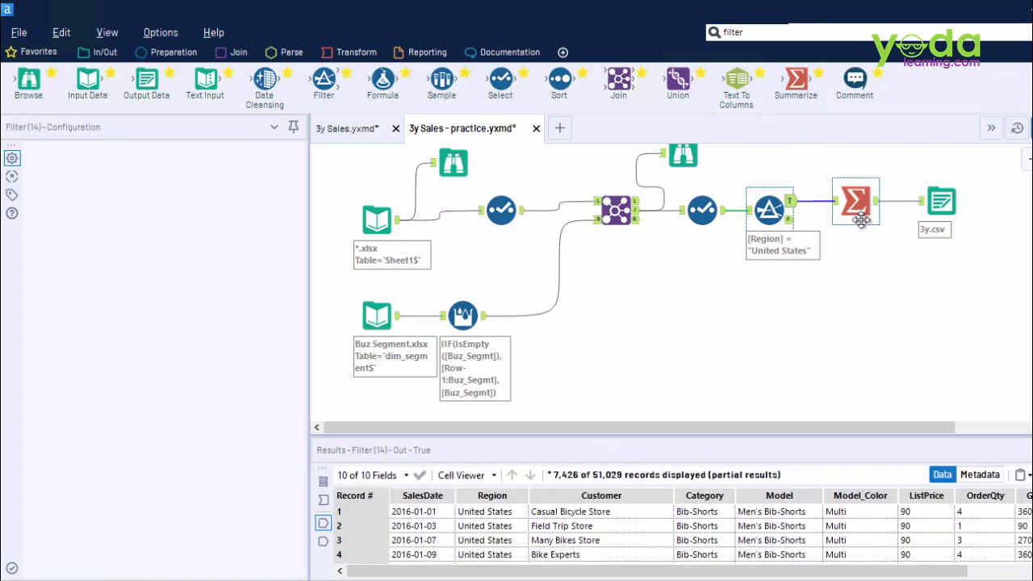
Step: Move the Summarize and 3y.csv Output tools upward on the canvas
{"action": "left_click_drag", "start_coordinate": [857, 196], "coordinate": [856, 166]}
{"action": "left_click_drag", "start_coordinate": [937, 181], "coordinate": [938, 143]}
{"action": "left_click_drag", "start_coordinate": [831, 168], "coordinate": [869, 202]}
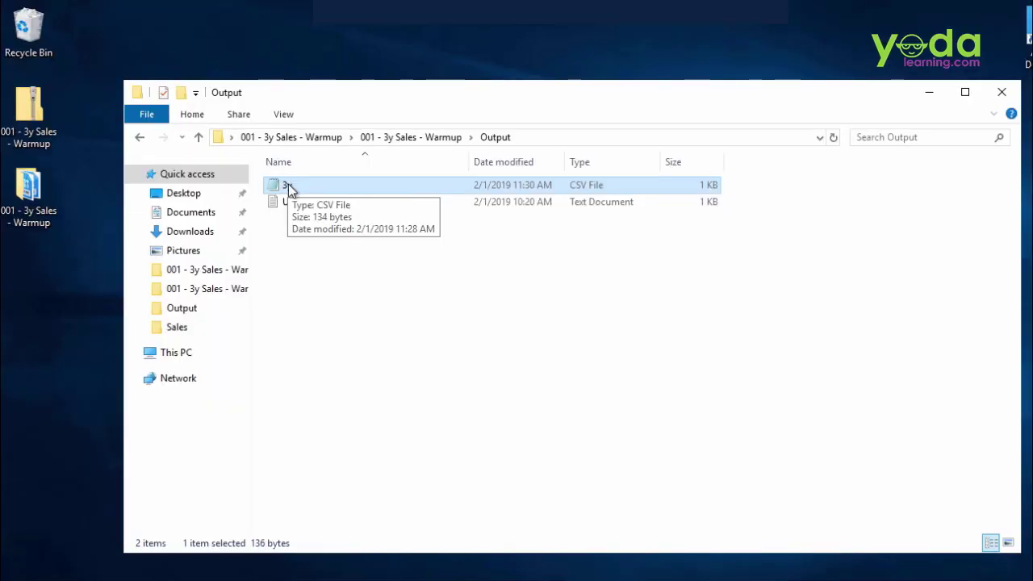
Step: Open 3y.csv in Notepad and highlight the new Accessories total 1046074
{"action": "double_click", "coordinate": [288, 186]}
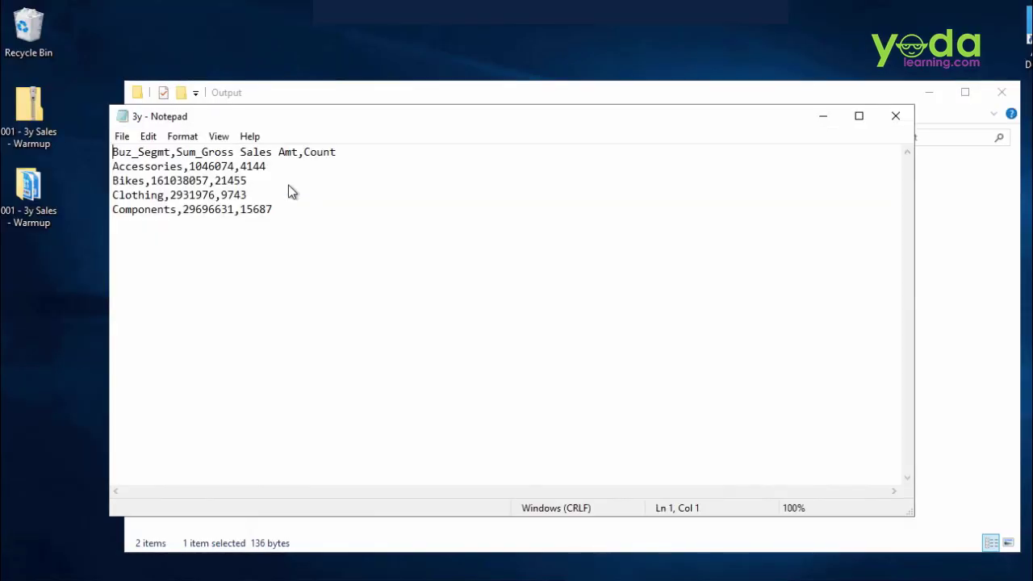
{"action": "left_click_drag", "start_coordinate": [188, 166], "coordinate": [239, 166]}
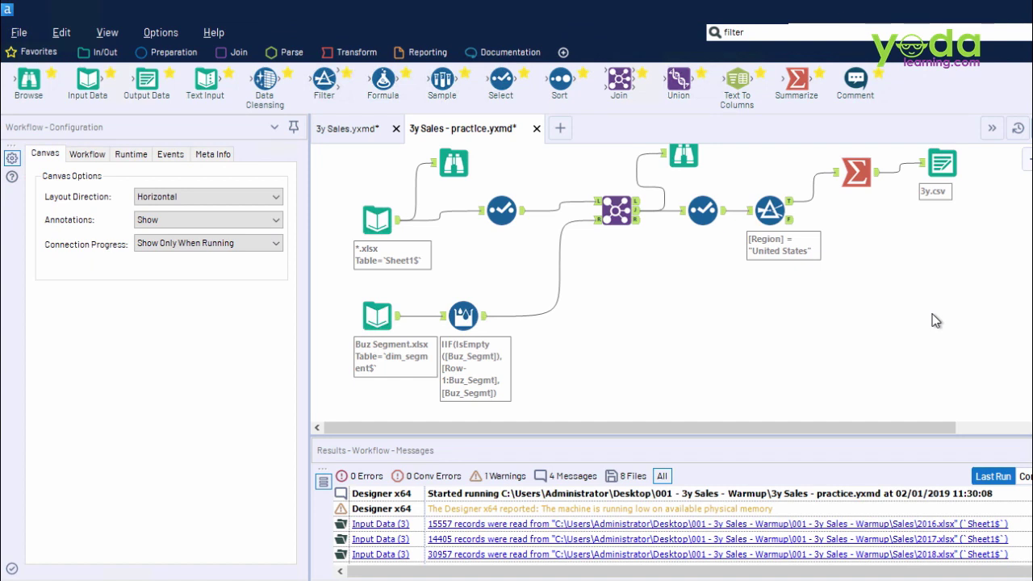
Step: Check the yearly sales input's Sales\*.xlsx path, then view the browsed records, Select fields and Buz Segment input
{"action": "left_click", "coordinate": [382, 222]}
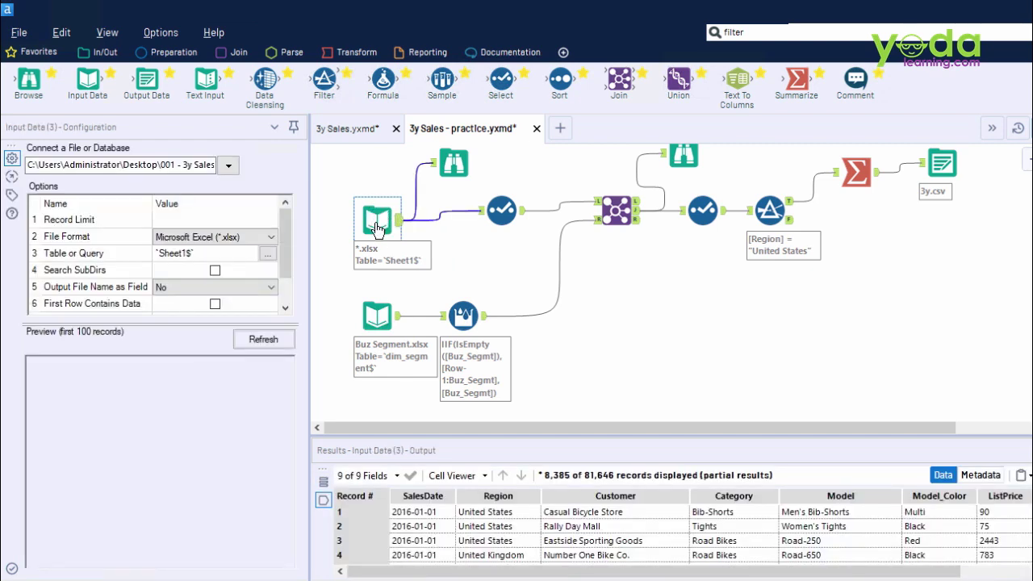
{"action": "left_click", "coordinate": [194, 165]}
{"action": "left_click_drag", "start_coordinate": [222, 165], "coordinate": [258, 163]}
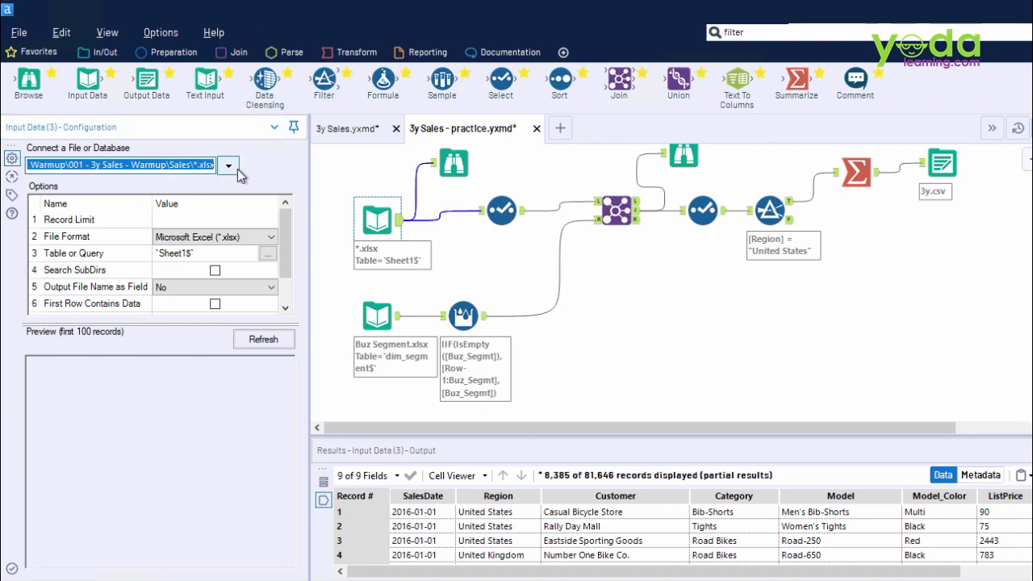
{"action": "left_click", "coordinate": [448, 171]}
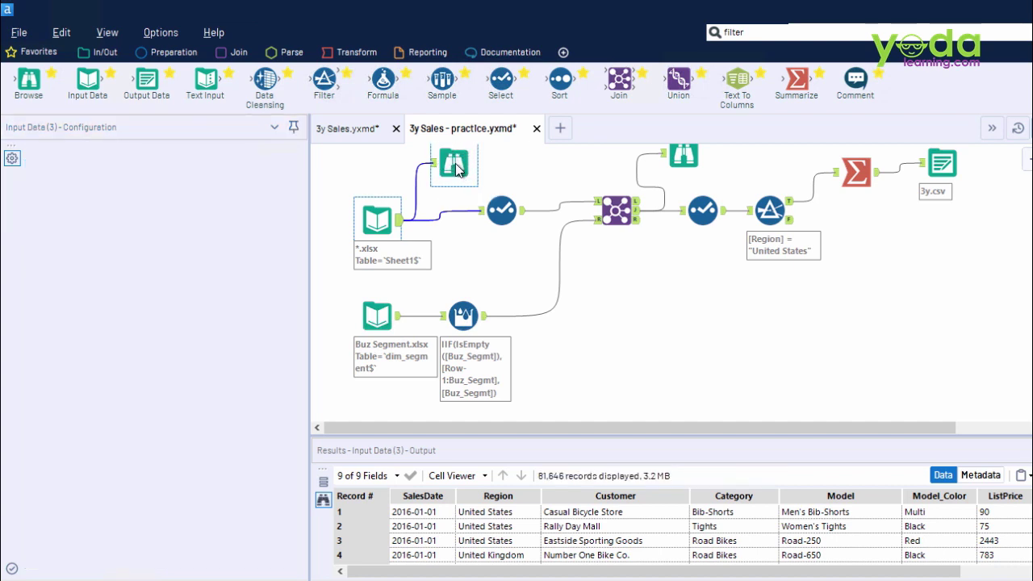
{"action": "left_click", "coordinate": [499, 213]}
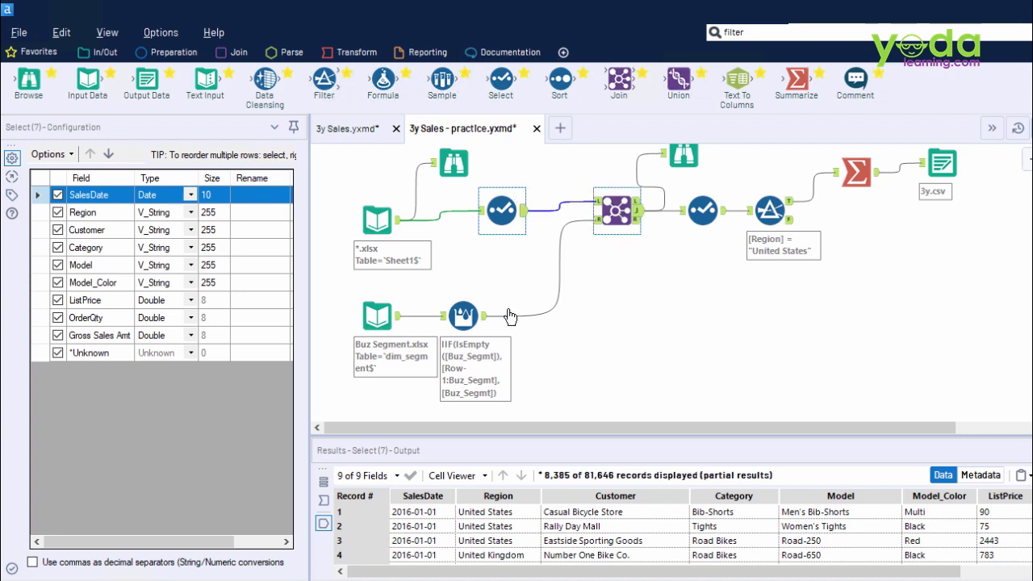
{"action": "left_click", "coordinate": [380, 318]}
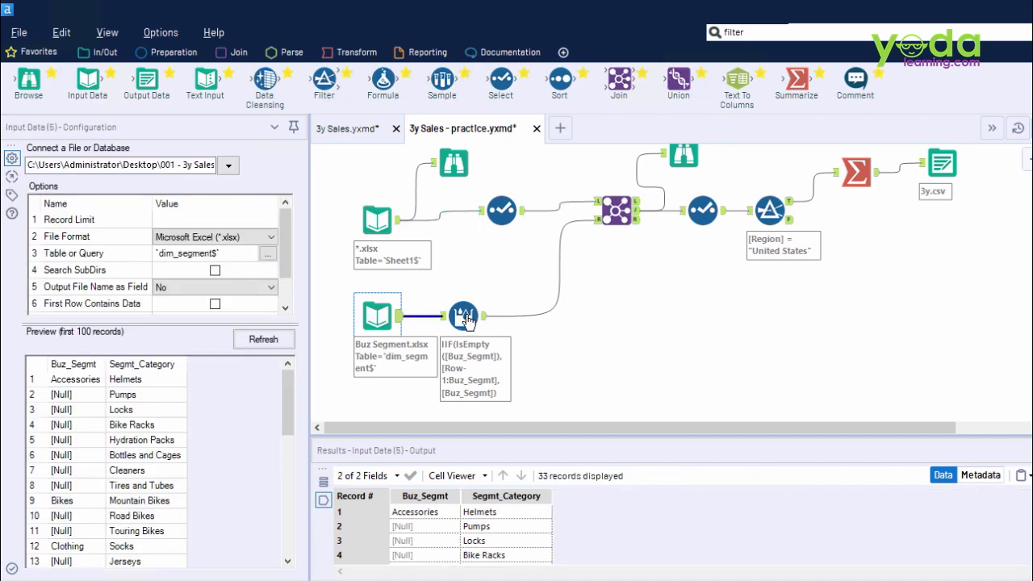
Step: Inspect the Multi-Row Formula, Join, United States filter and Summarize-by-segment tools in turn
{"action": "left_click", "coordinate": [463, 317]}
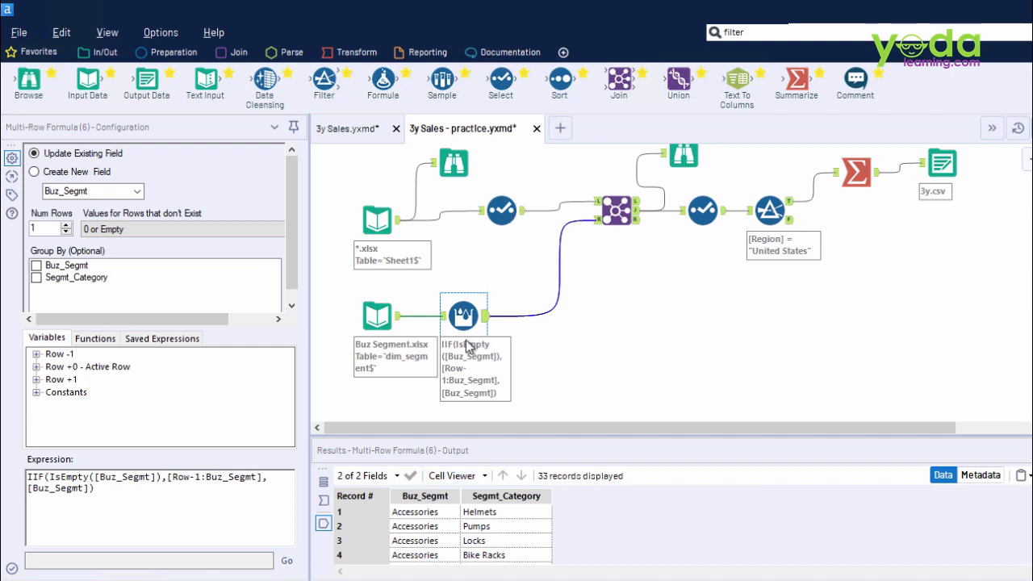
{"action": "left_click", "coordinate": [618, 212]}
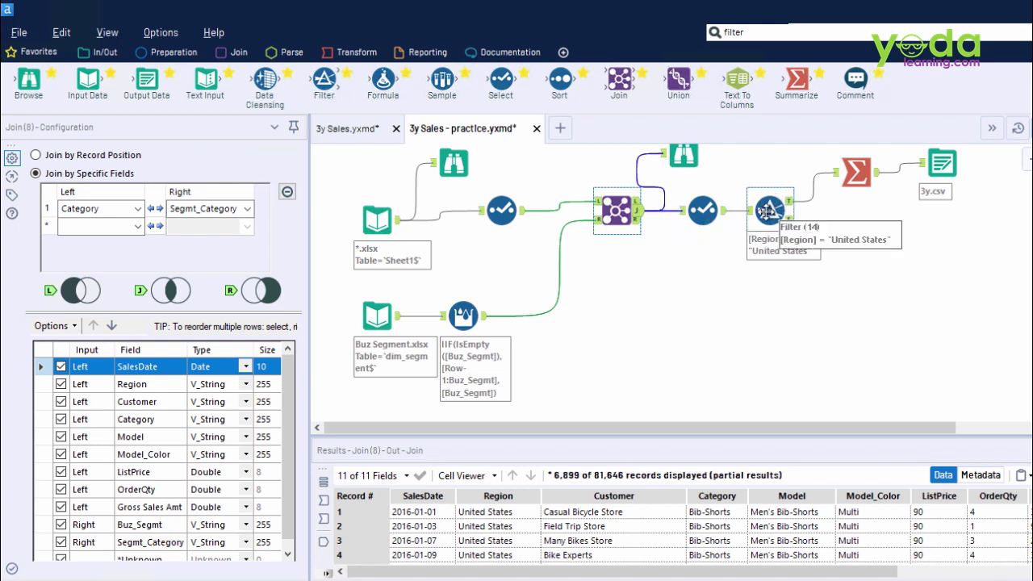
{"action": "left_click", "coordinate": [766, 212]}
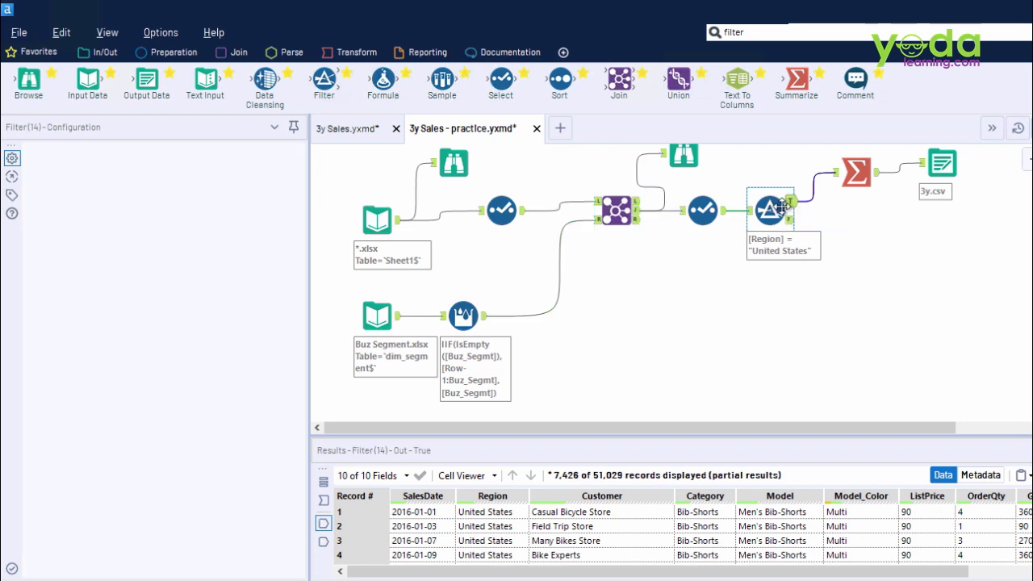
{"action": "left_click", "coordinate": [855, 175]}
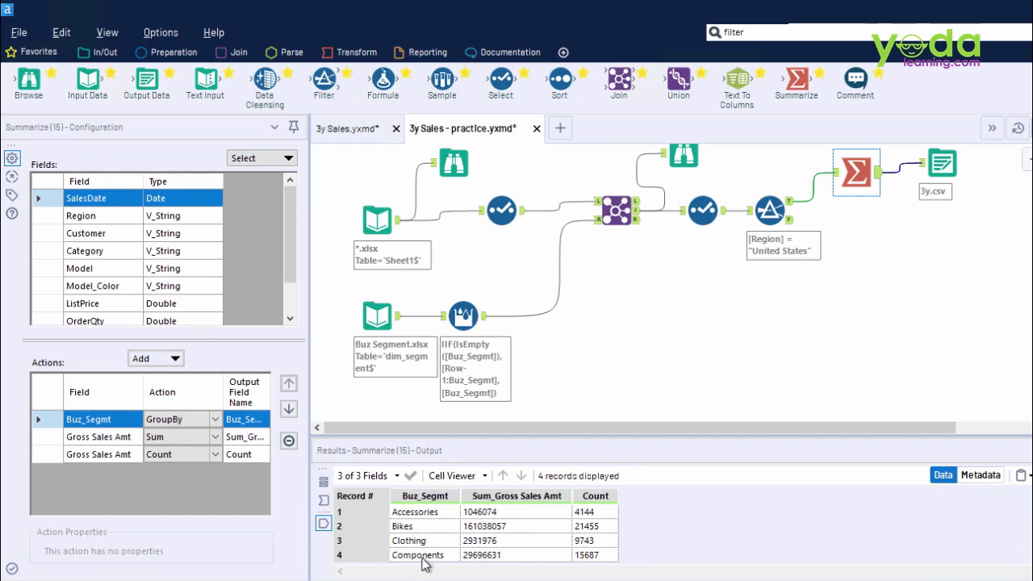
Step: Show the 3y.csv Output Data tool's settings before returning to the 'Exercise using MS Power Query' slide
{"action": "left_click", "coordinate": [950, 167]}
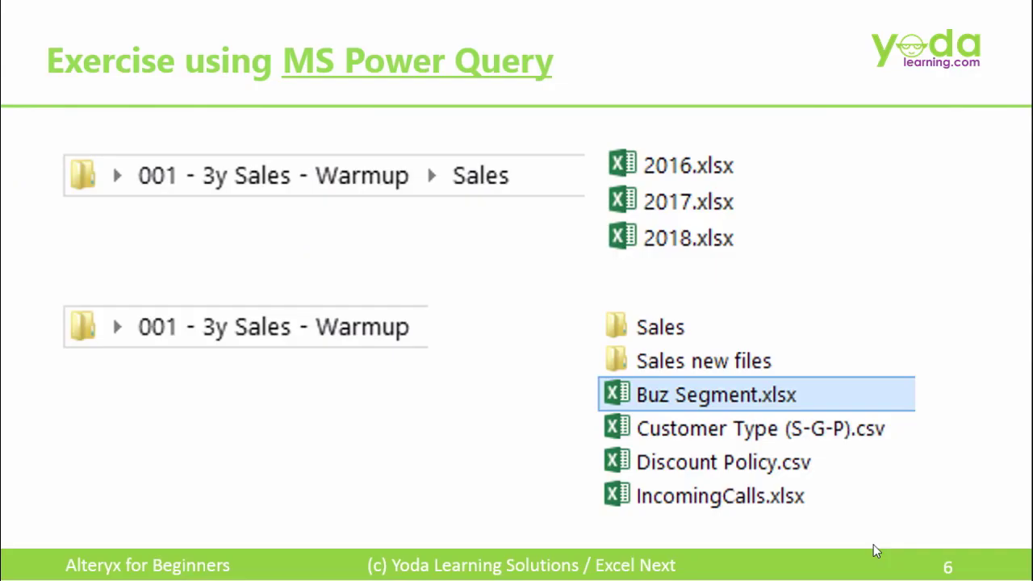